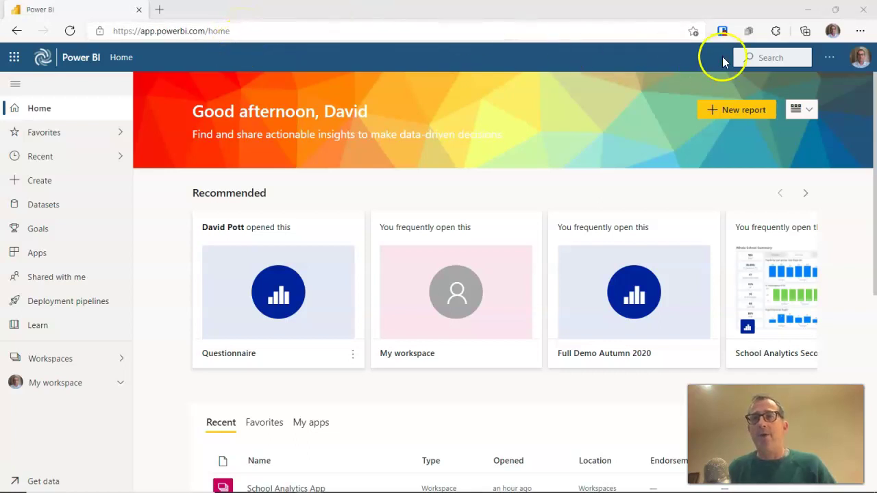
Open the Data Gateway download page from the settings menu's Download list
click(829, 63)
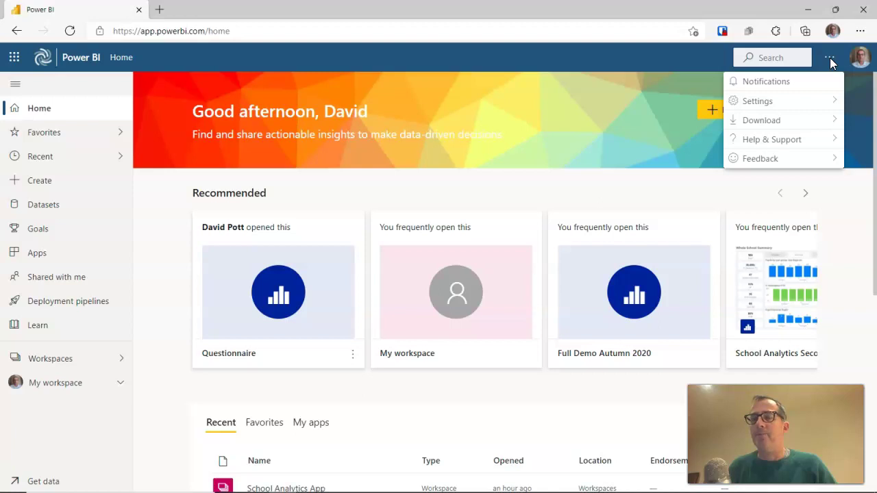
click(811, 118)
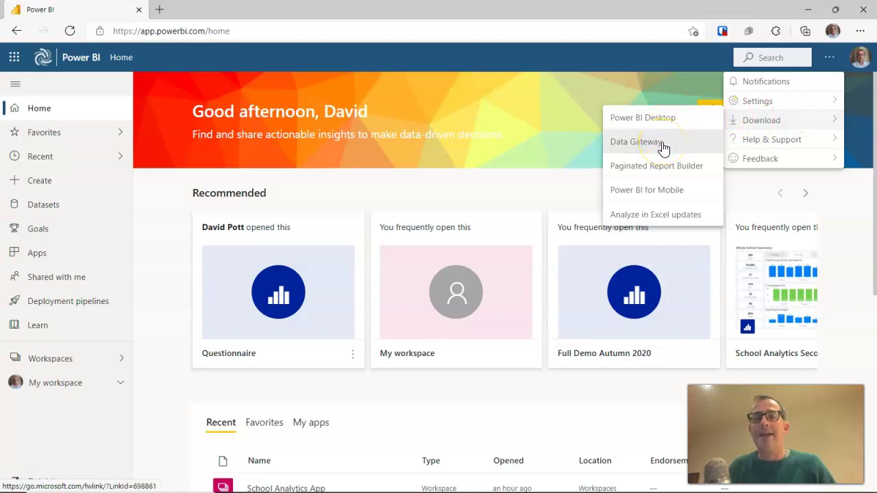
click(662, 147)
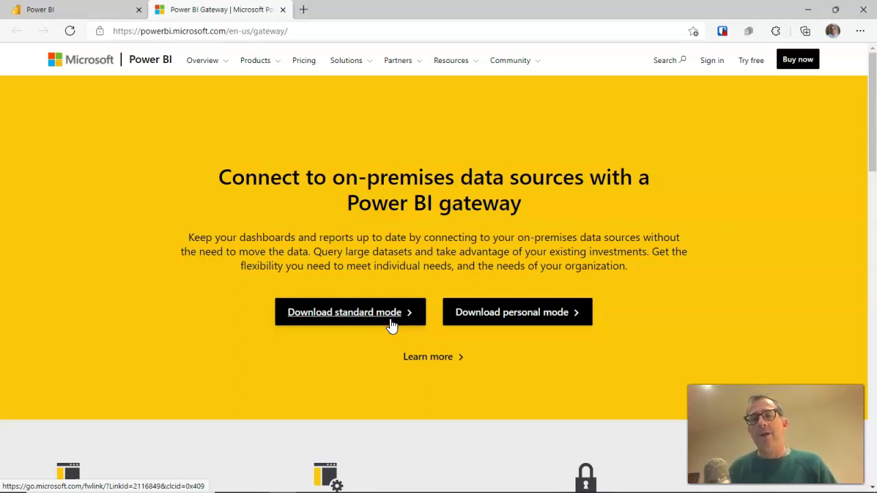
Try the Download standard mode option on the Power BI gateway page
click(509, 317)
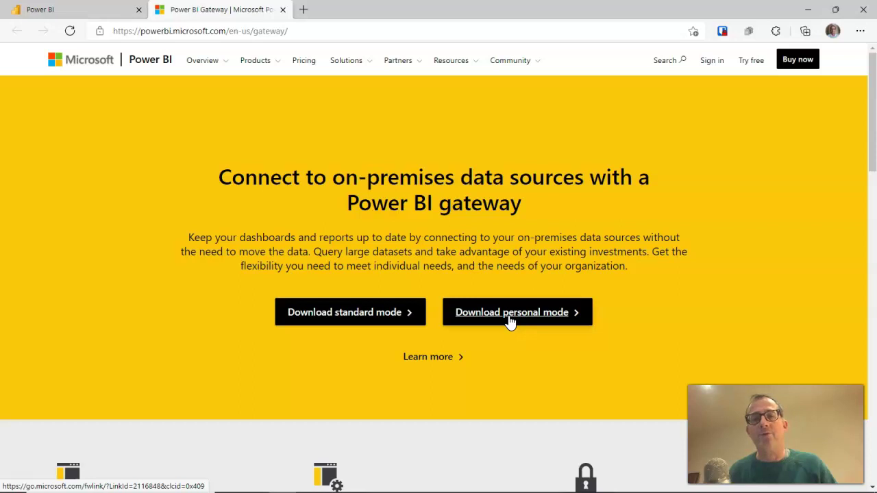
click(341, 317)
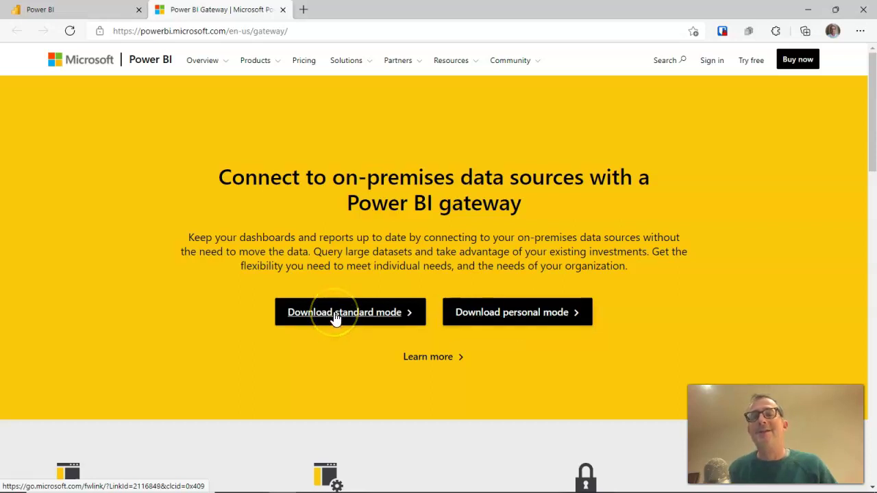
click(336, 318)
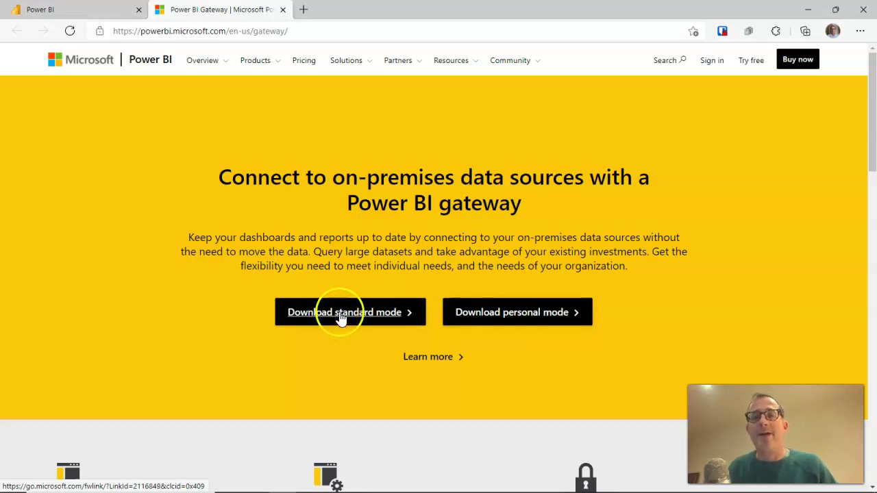
click(515, 320)
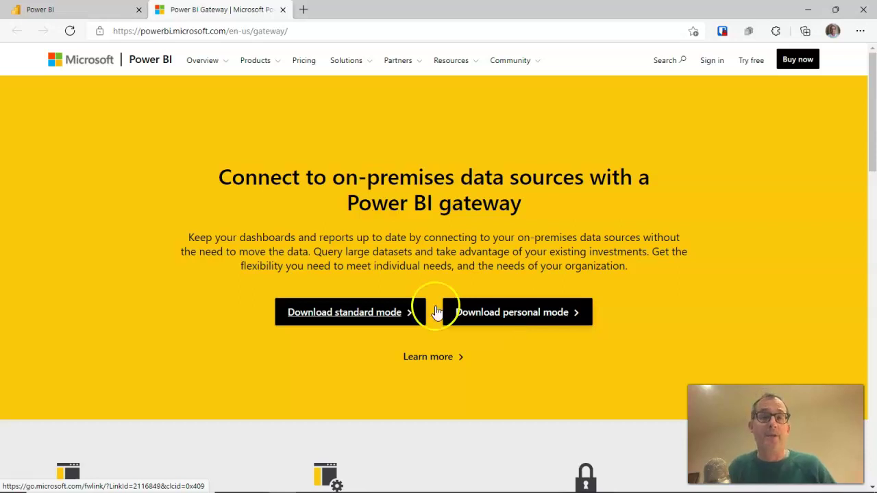
Save GatewayInstall.exe into the Downloads folder and open the installer
click(334, 315)
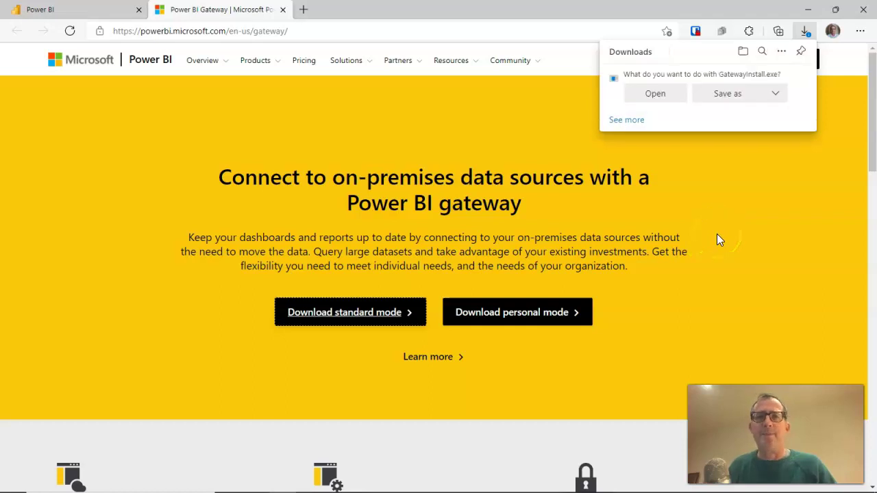
click(727, 96)
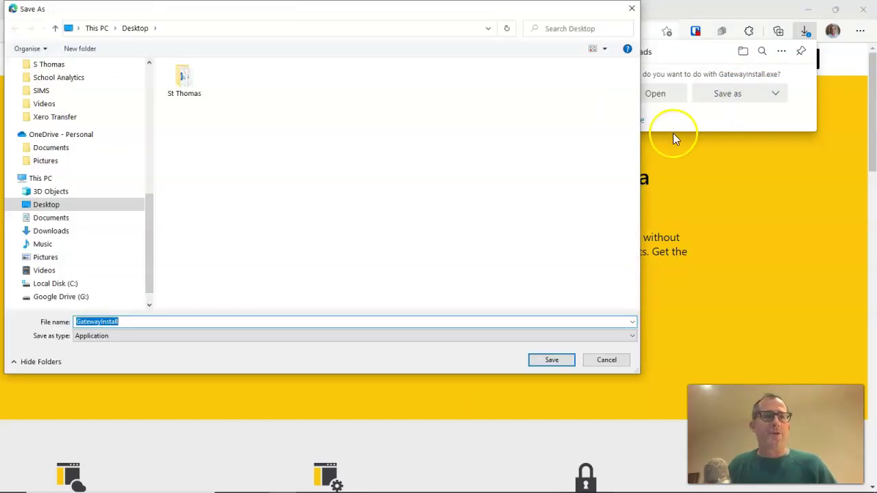
scroll(69, 81, up, 1)
scroll(69, 81, up, 7)
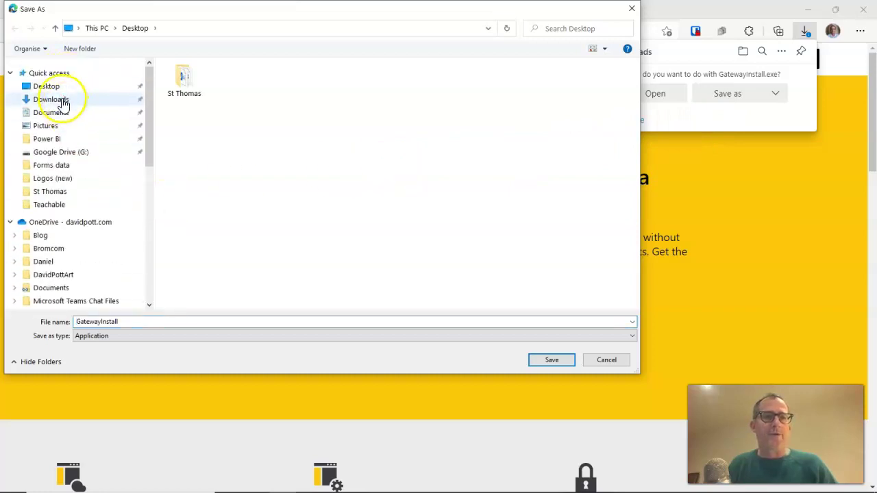
click(60, 99)
click(542, 362)
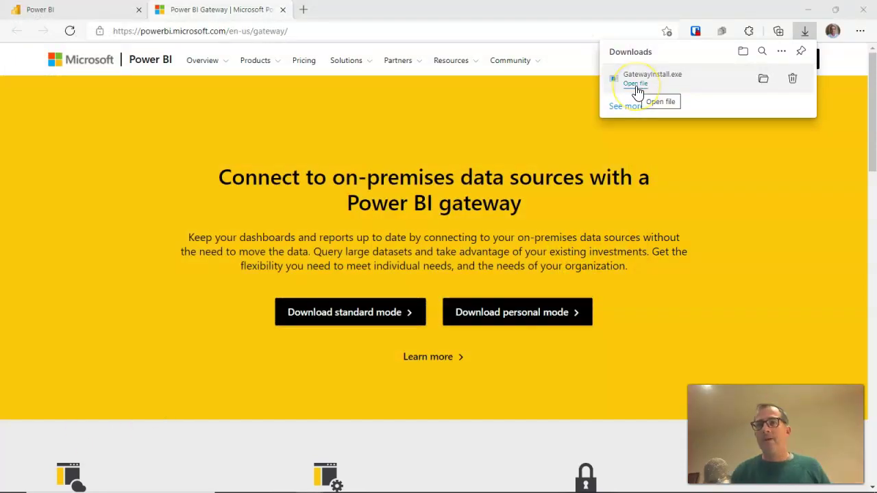
click(636, 83)
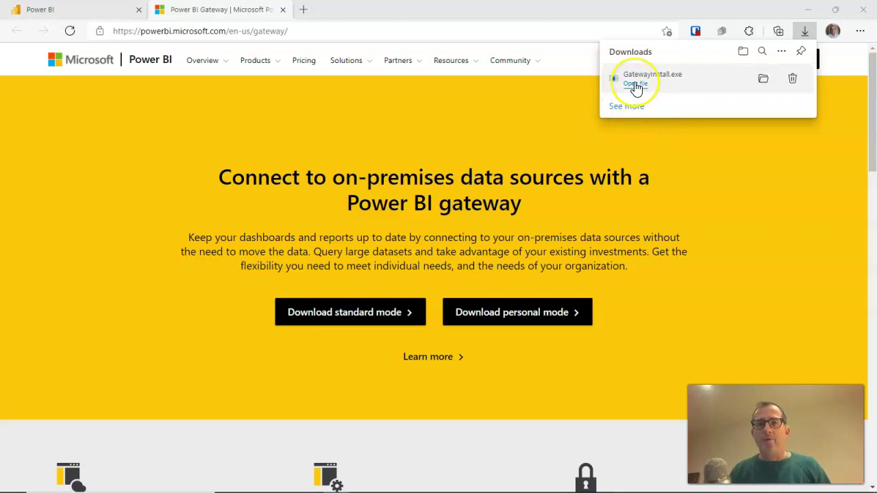
Accept the terms of use and install the gateway to C:\Program Files\On-premises data gateway
click(636, 85)
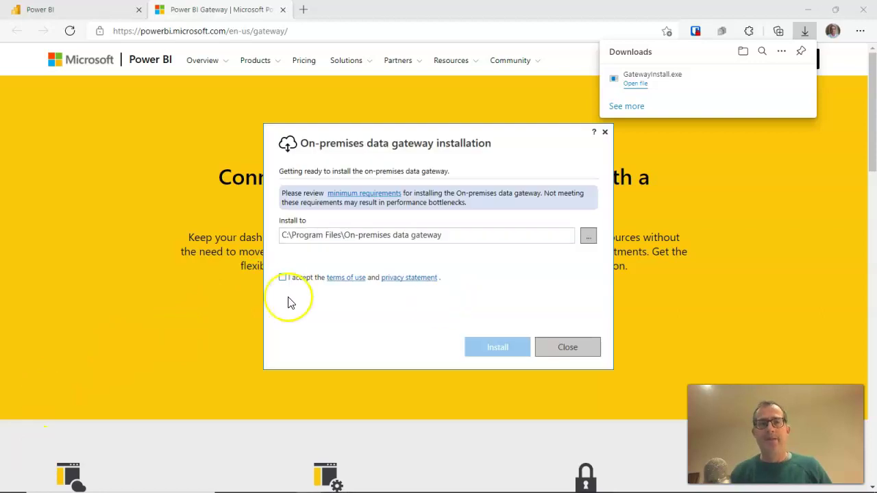
click(282, 278)
click(506, 350)
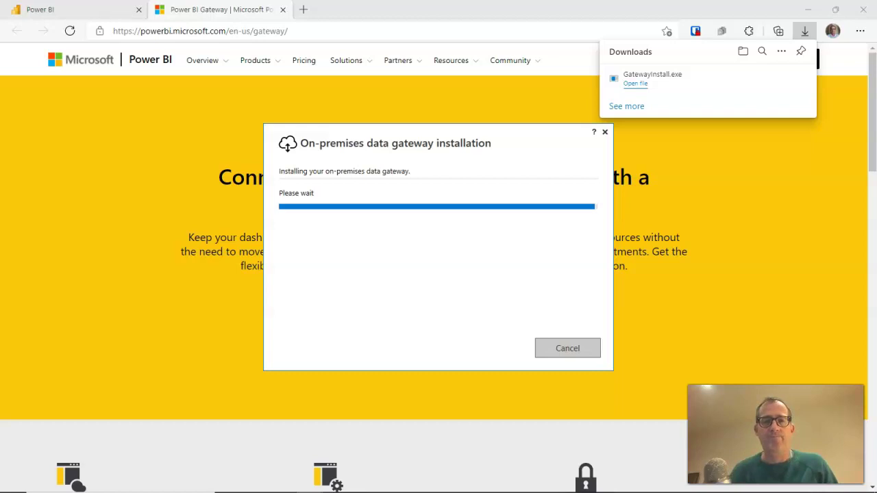
Sign in to the gateway installer with the account e-mail address and the Windows-connected Microsoft account
click(365, 185)
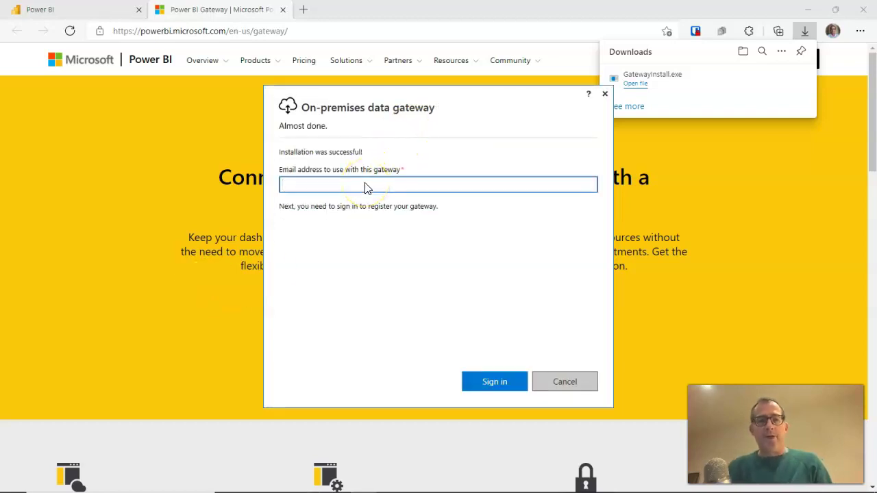
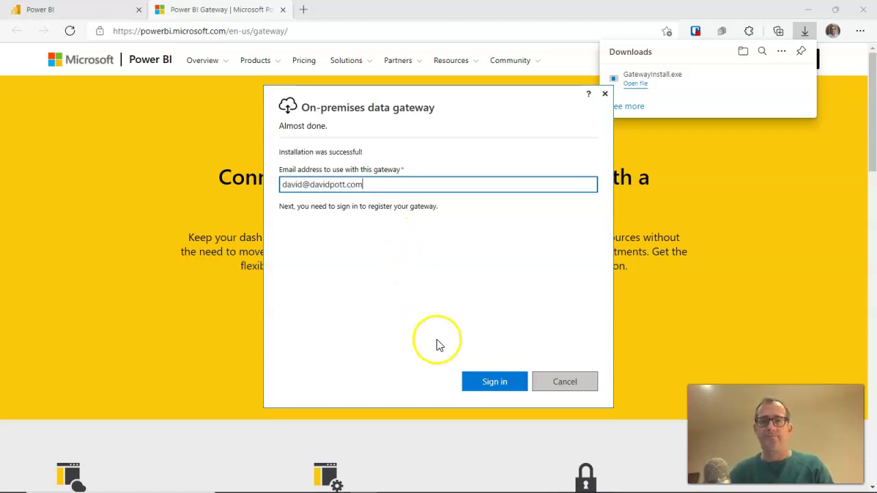
click(490, 382)
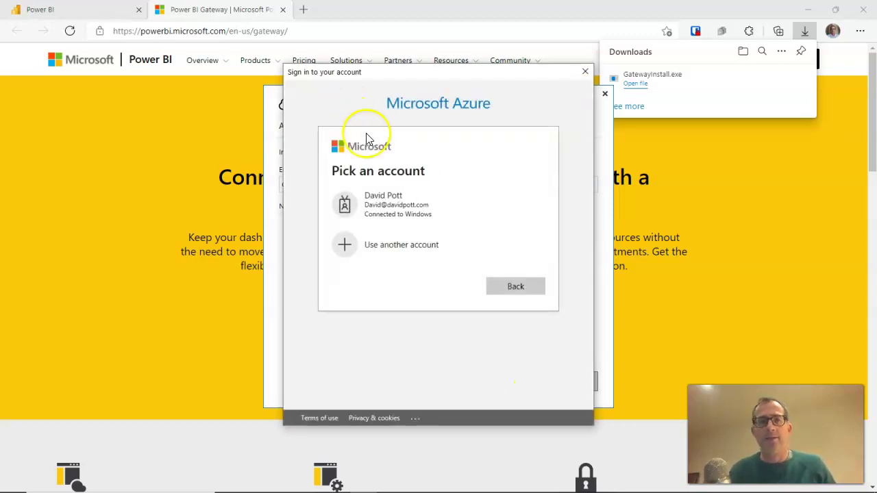
click(399, 209)
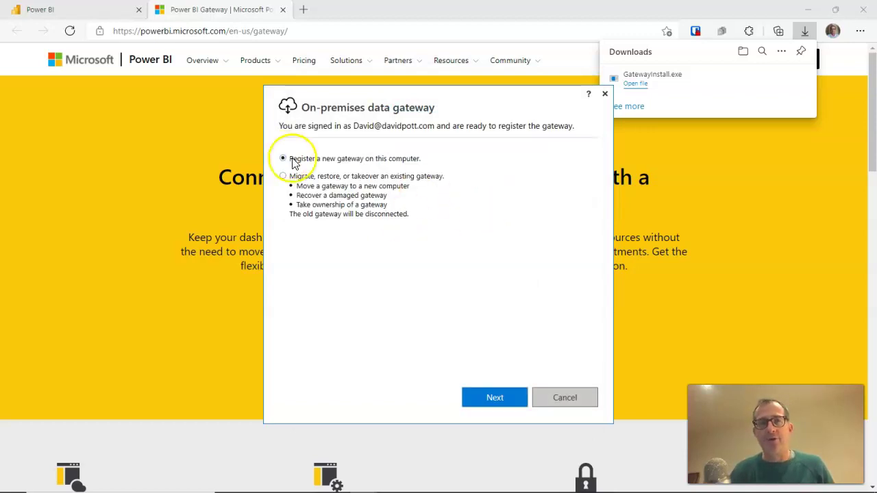
Start registering a new gateway on this computer named Gateway Demo
click(495, 400)
click(352, 176)
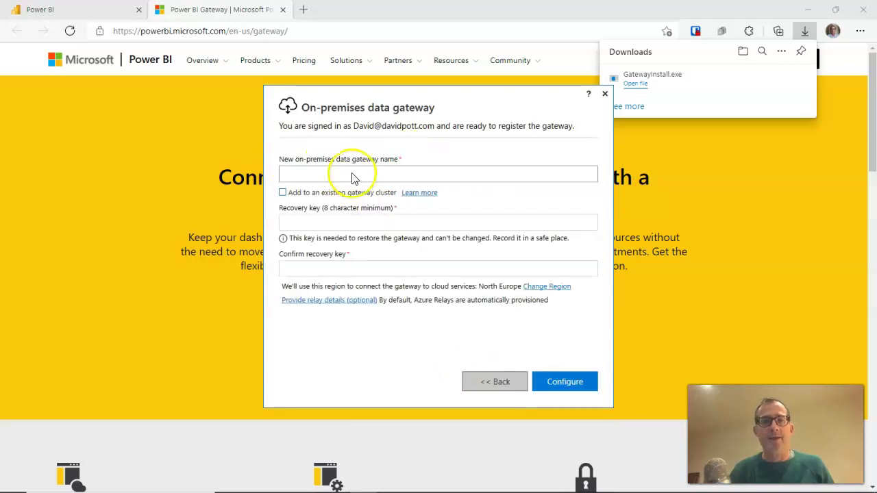
text(G)
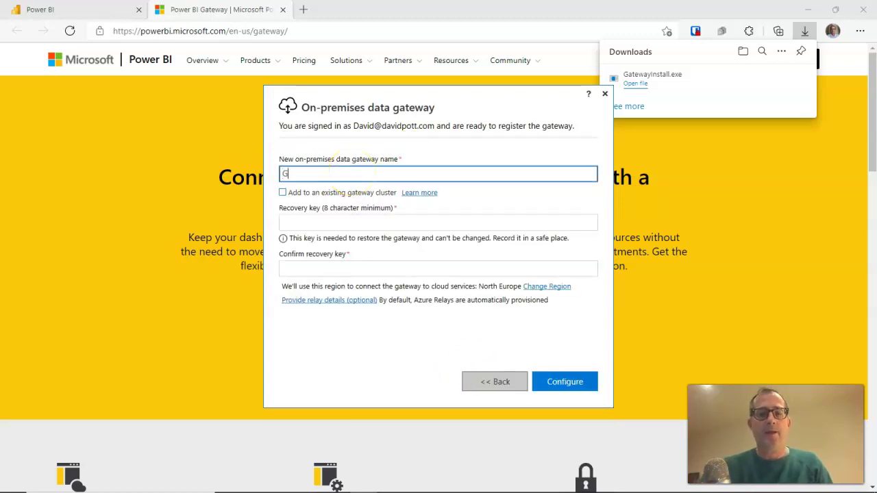
text(ateway )
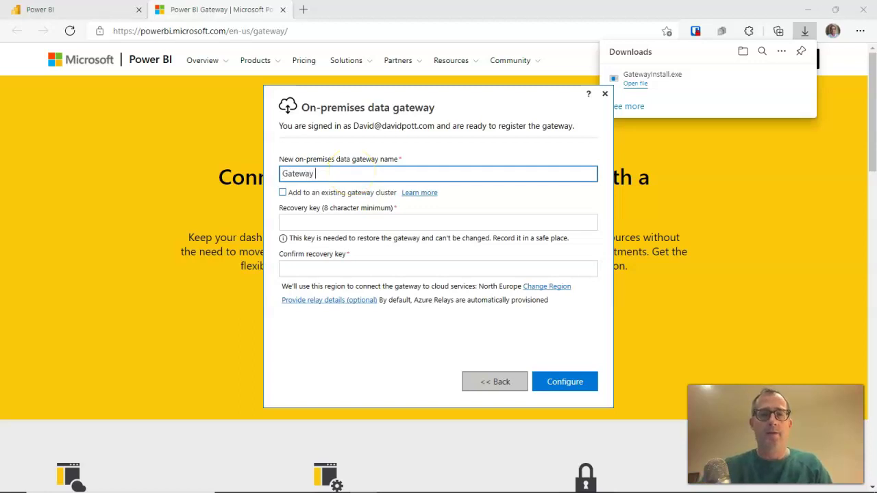
text(Demo)
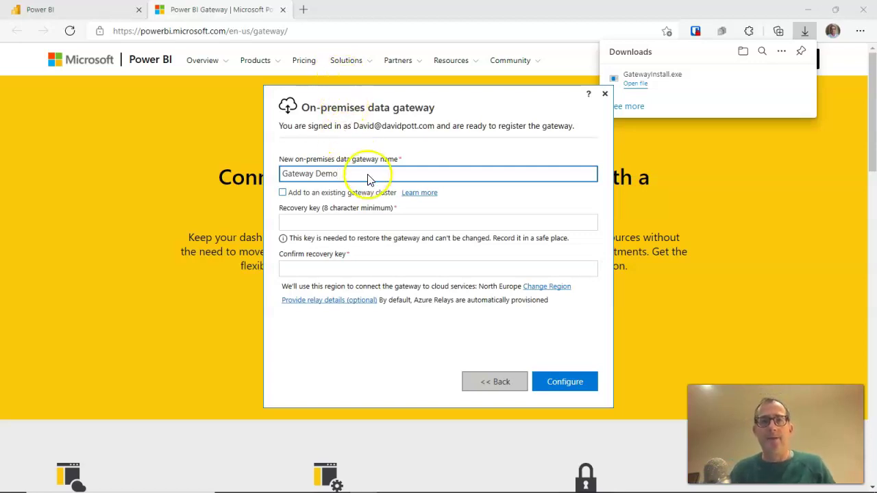
Enter and confirm the recovery key, submit, and revisit the confirm field after the mismatch error
click(306, 224)
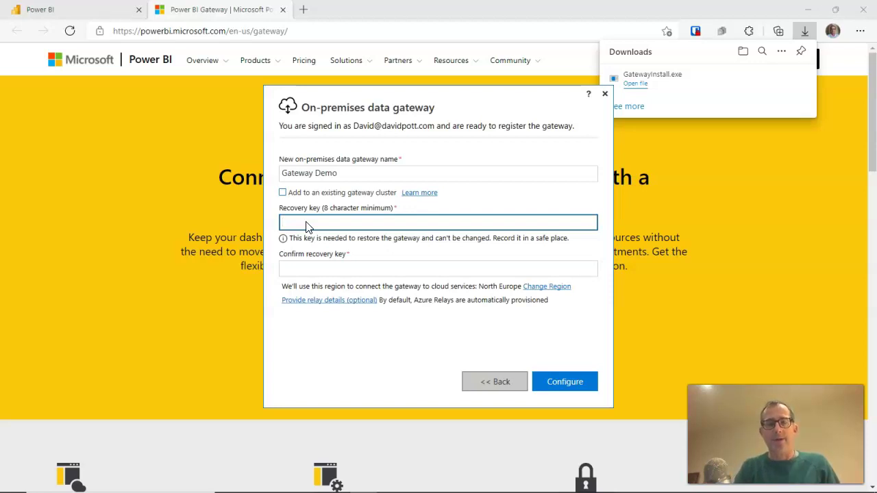
text(••)
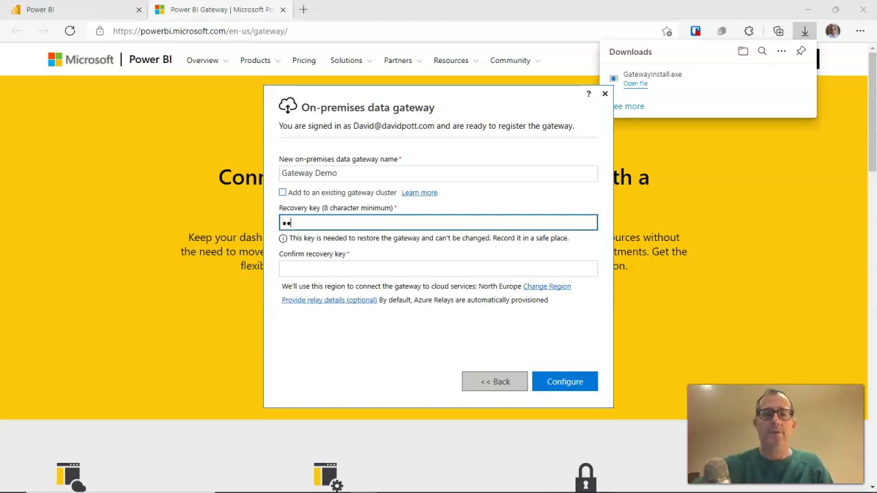
text(•••)
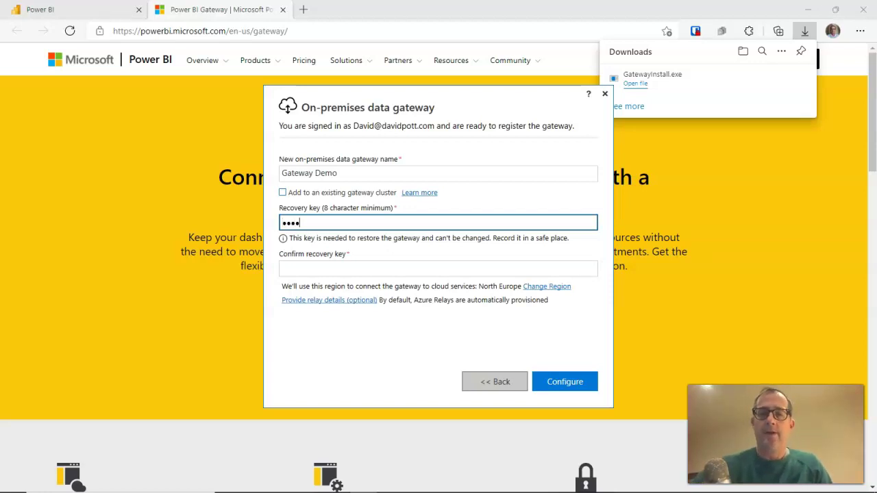
text(••••)
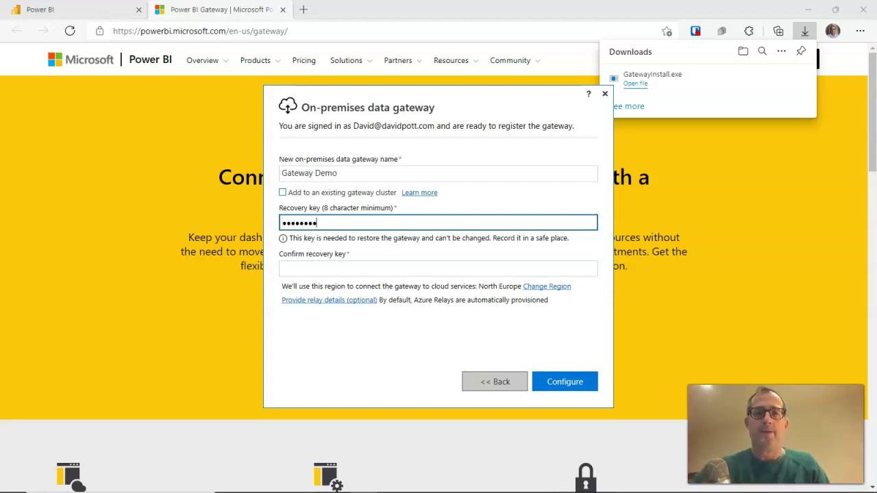
click(334, 272)
text(••••)
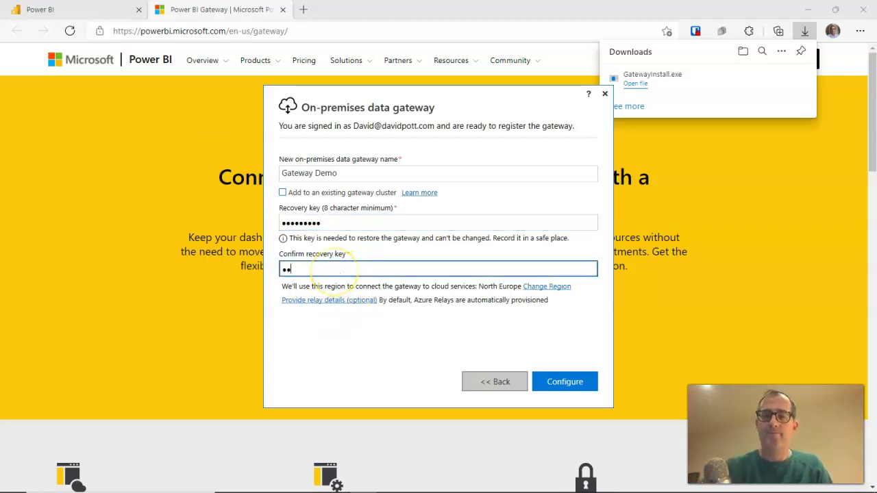
text(•••••)
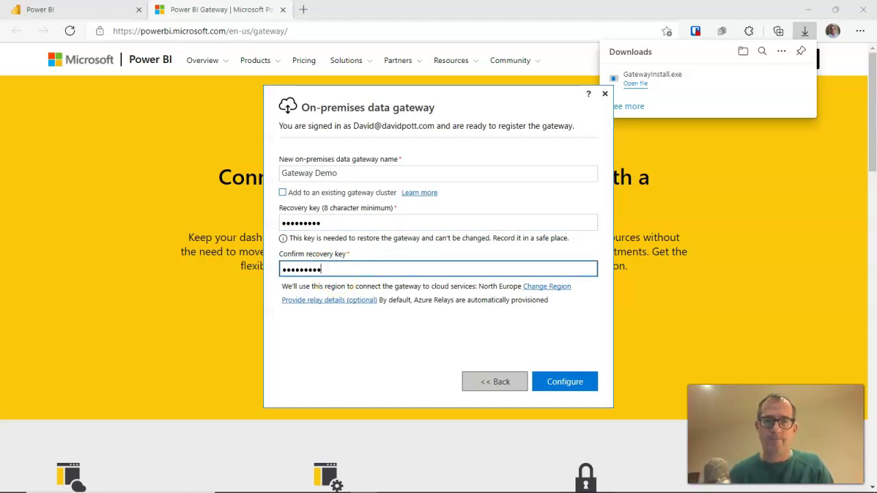
click(578, 384)
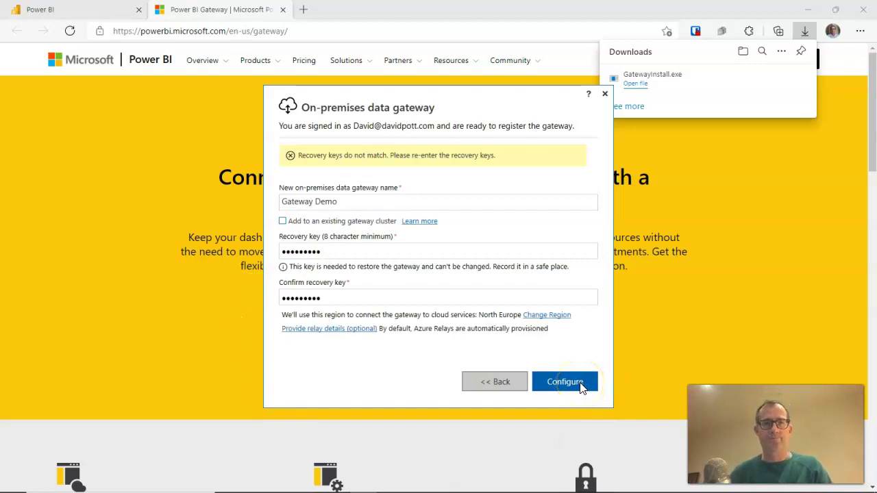
click(336, 298)
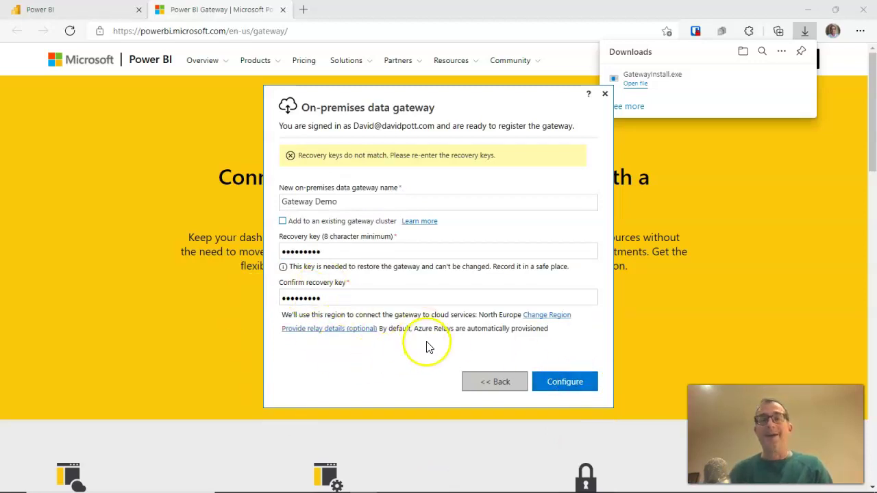
click(354, 299)
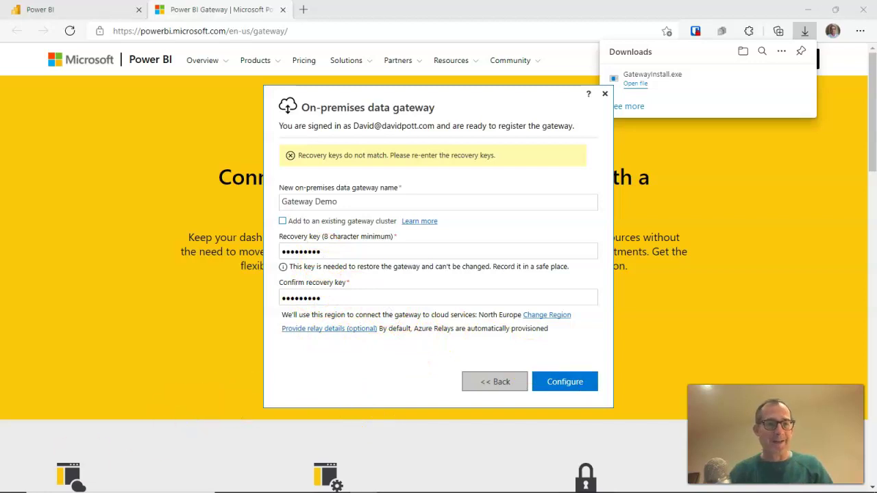
Resubmit the Gateway Demo registration so configuration completes
key(Return)
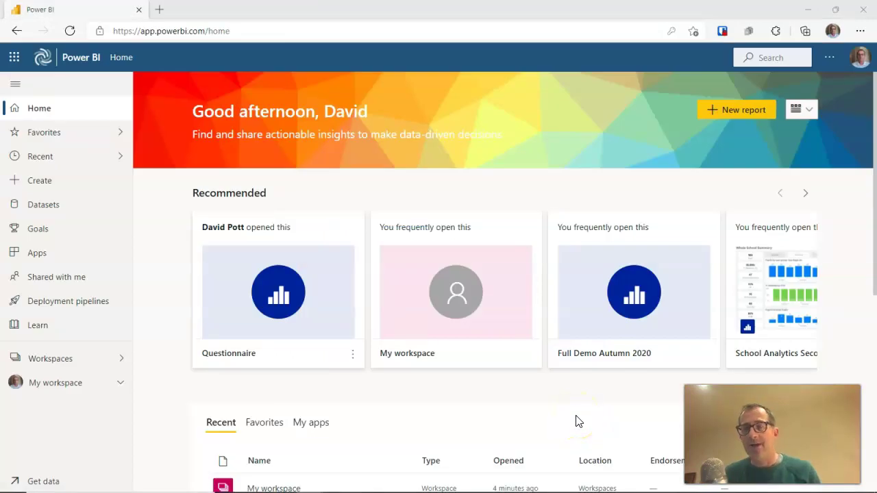
Go to Settings > Manage gateways and select the Gateway Demo cluster
click(597, 416)
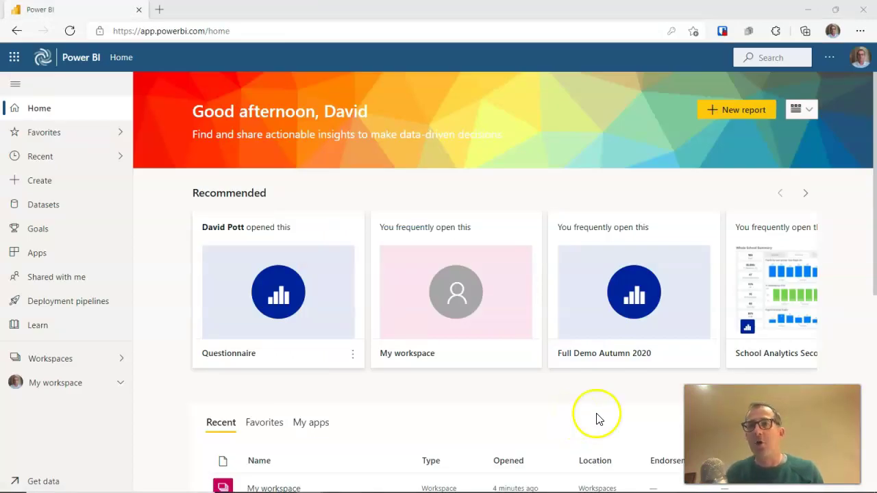
click(831, 62)
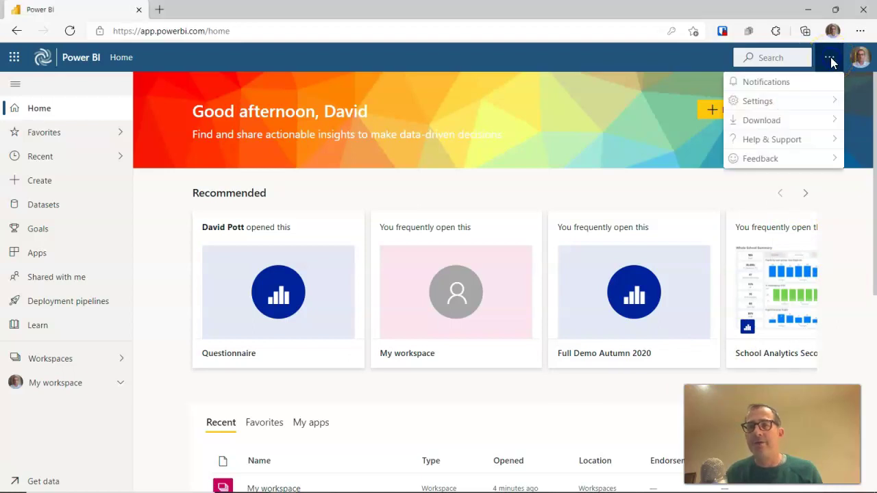
click(822, 100)
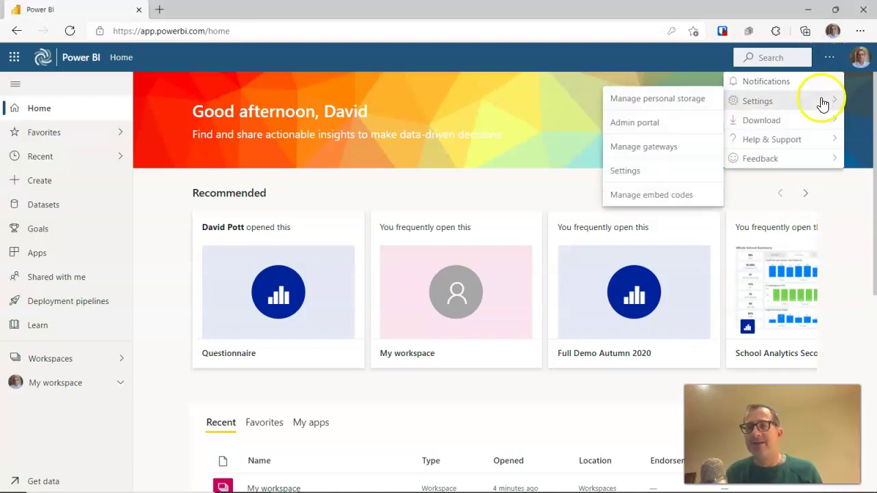
click(663, 147)
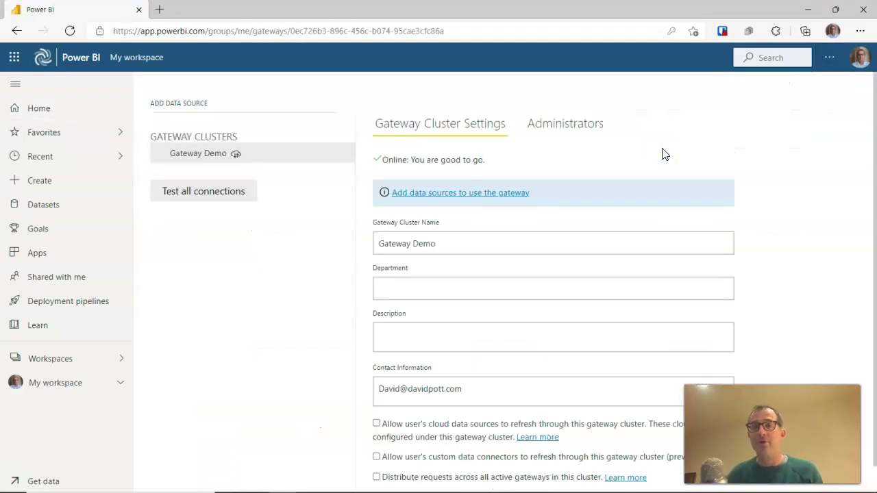
click(211, 156)
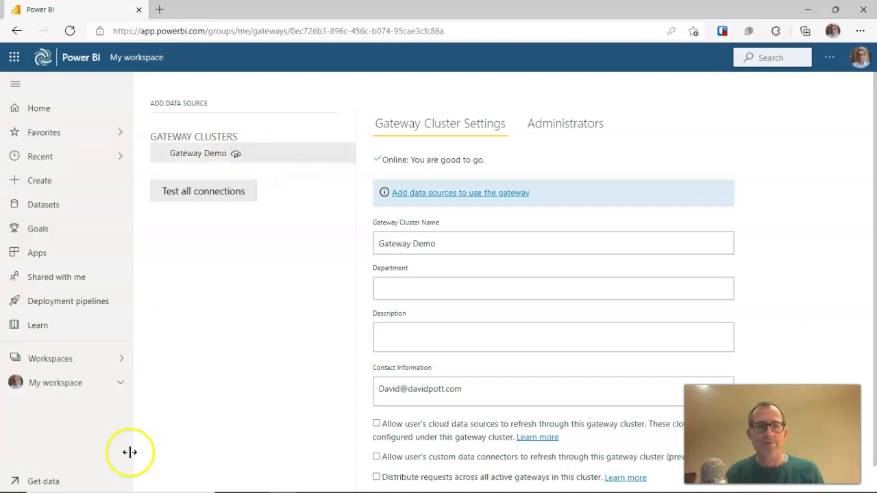
Switch to Power BI Desktop showing the School Analytics Secondary Template Summary page
key(alt+Tab)
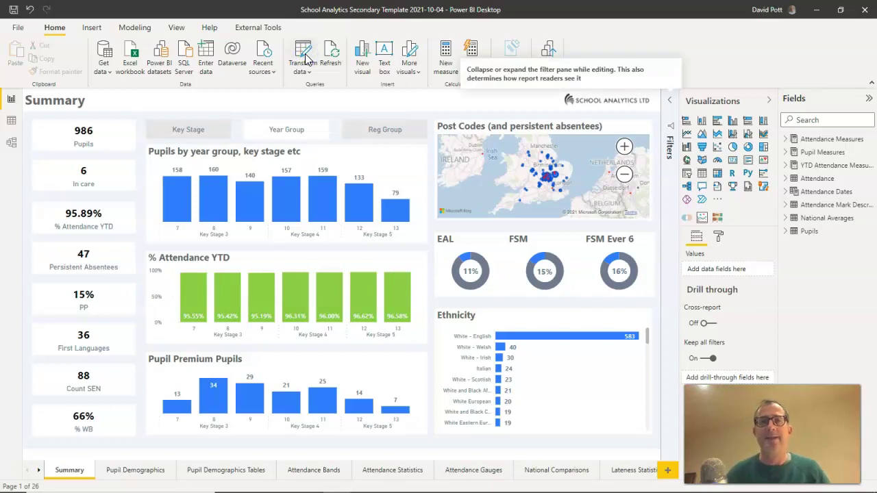
In Power Query Editor, select the BaseSubDirectory parameter's current path, then bring up the MAT folder
click(307, 60)
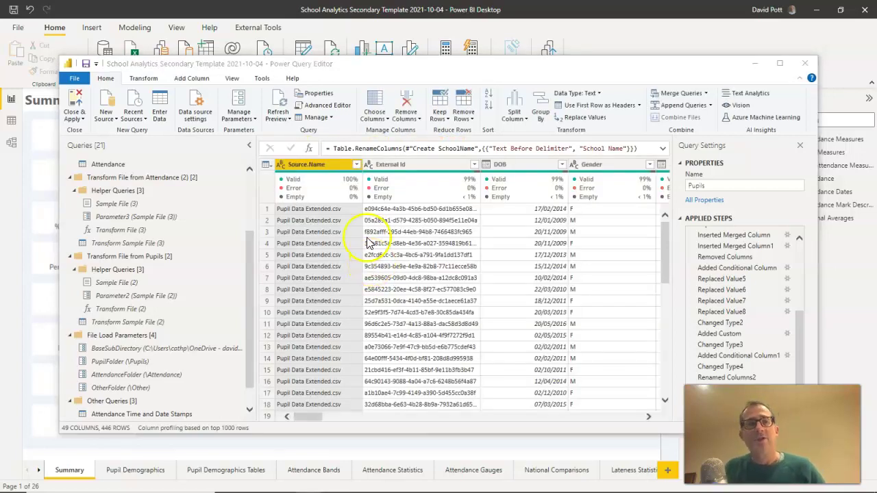
click(137, 348)
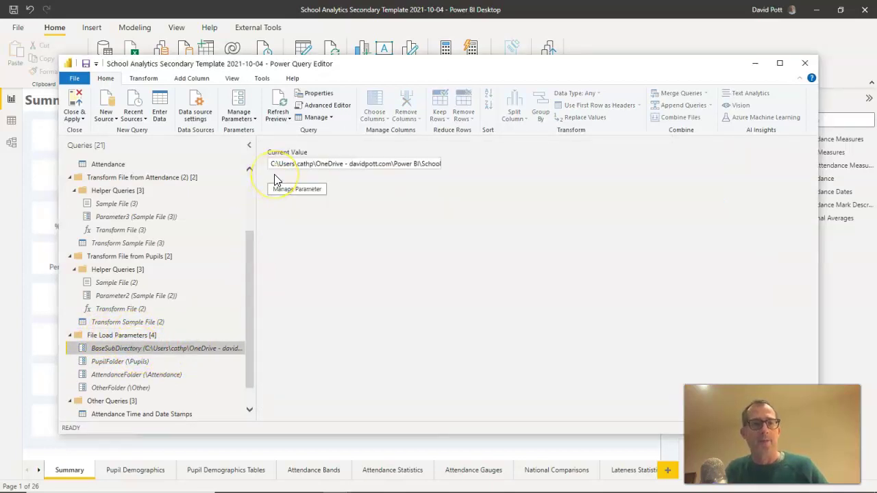
drag(272, 164, 451, 174)
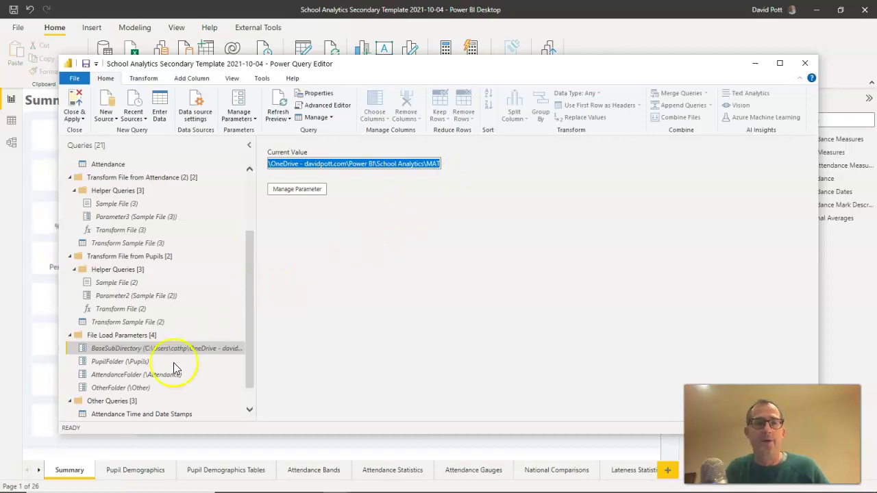
click(63, 490)
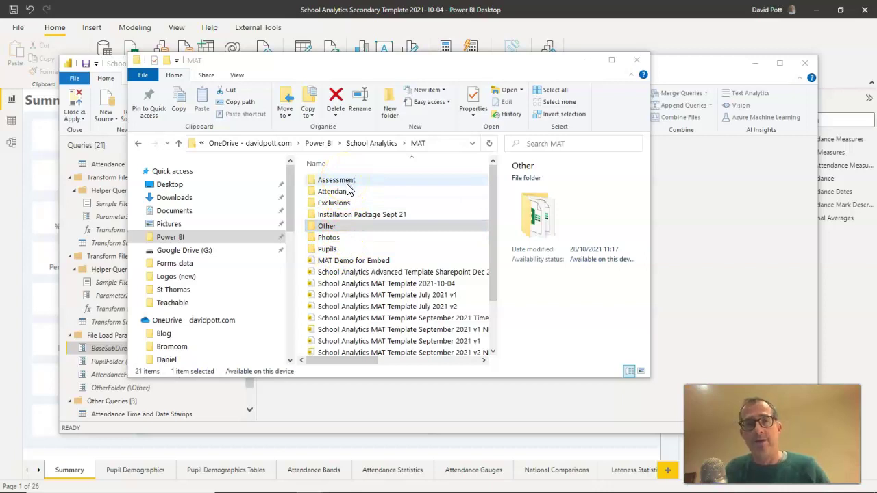
Look through the Pupils, Attendance and Other folders under MAT, then close File Explorer
double_click(329, 250)
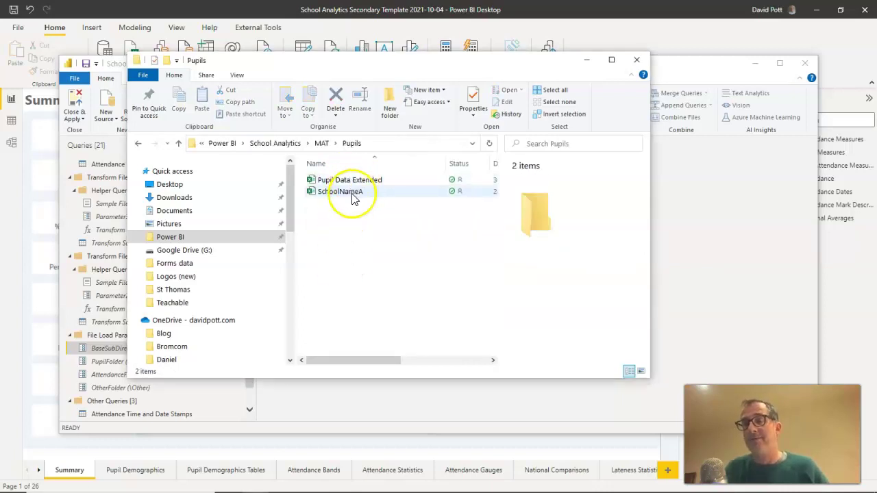
click(322, 143)
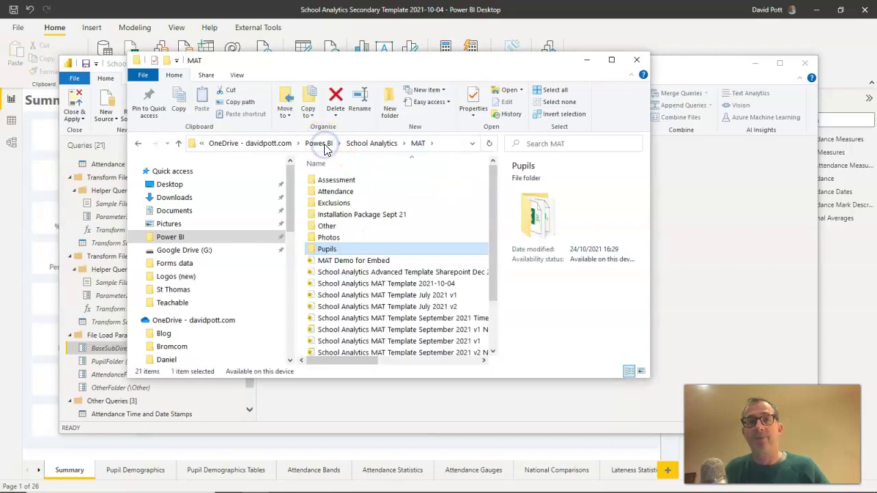
double_click(336, 191)
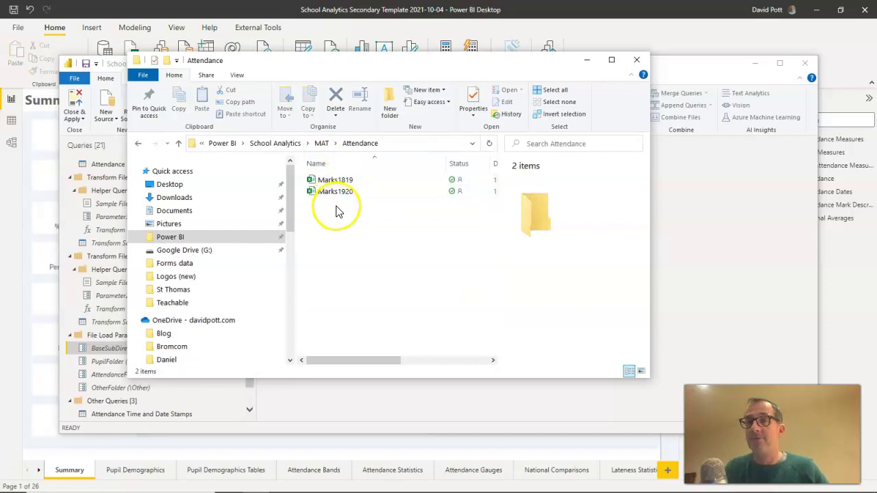
click(322, 144)
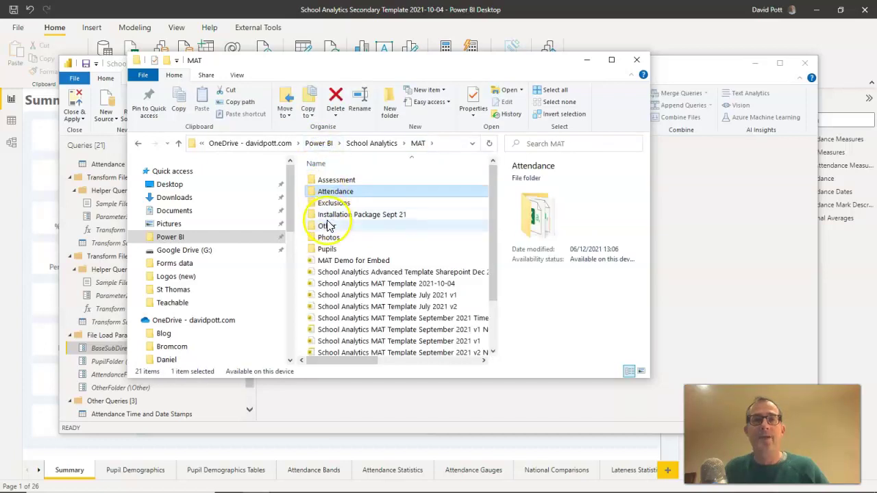
click(327, 228)
double_click(327, 227)
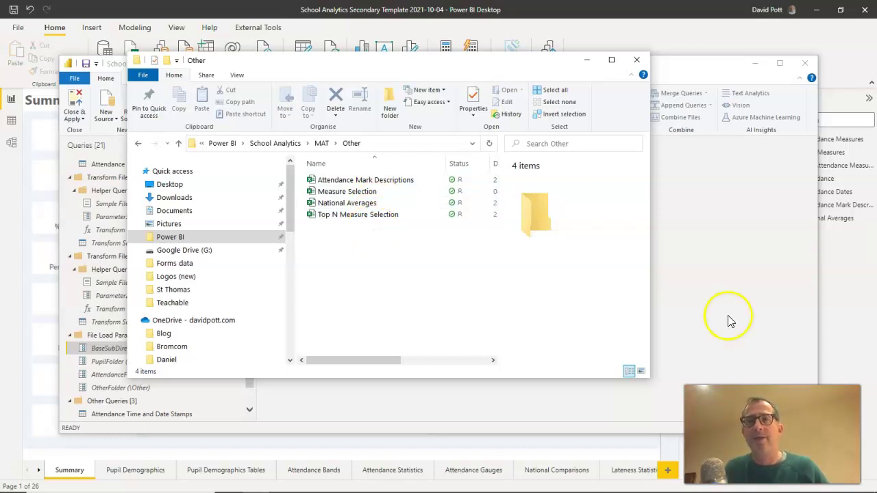
click(636, 64)
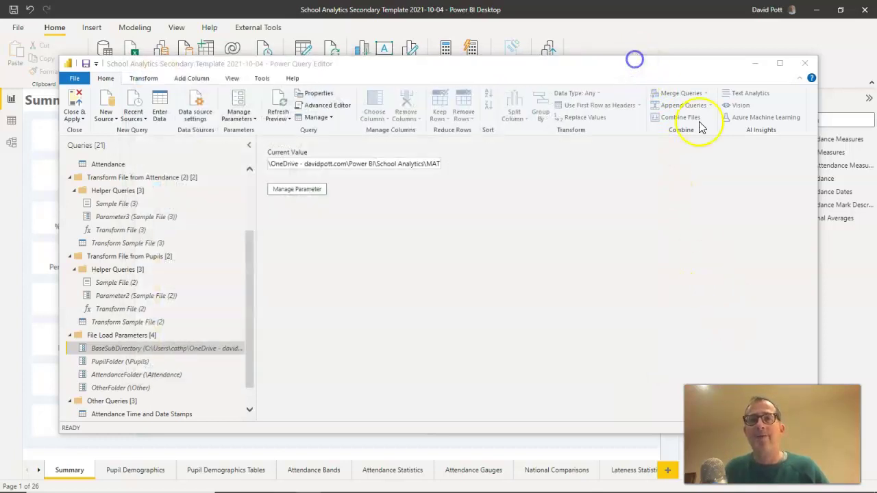
Close Power Query Editor, save the report and publish it to the Gateway Demo workspace
click(800, 68)
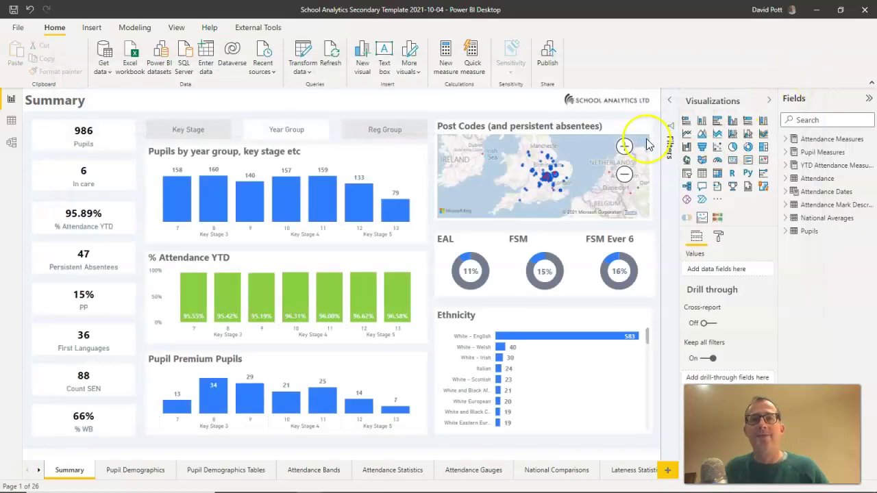
click(548, 61)
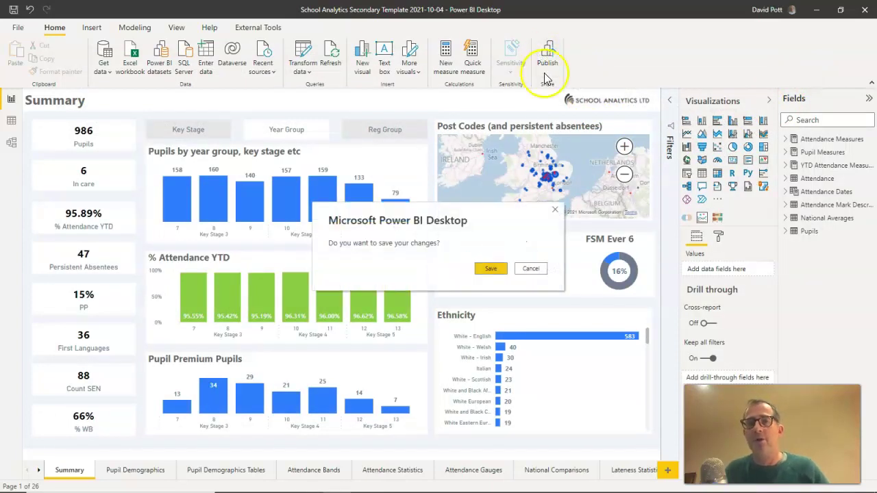
click(490, 268)
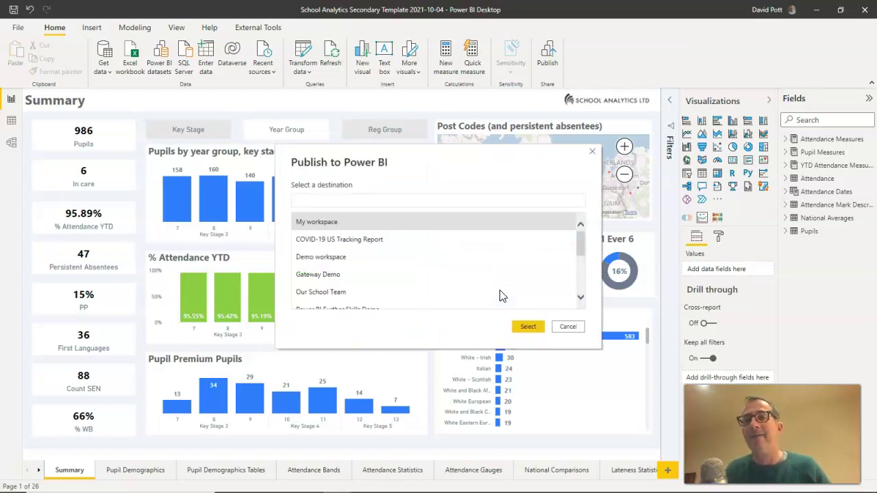
click(324, 275)
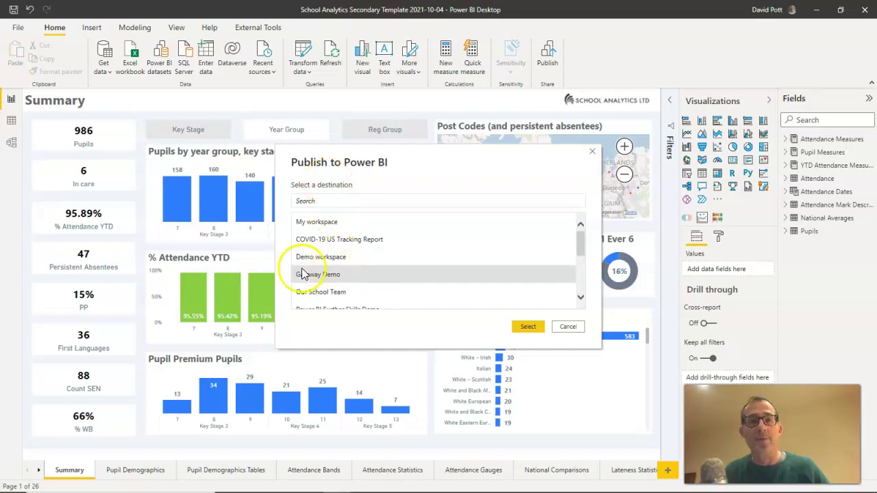
click(529, 327)
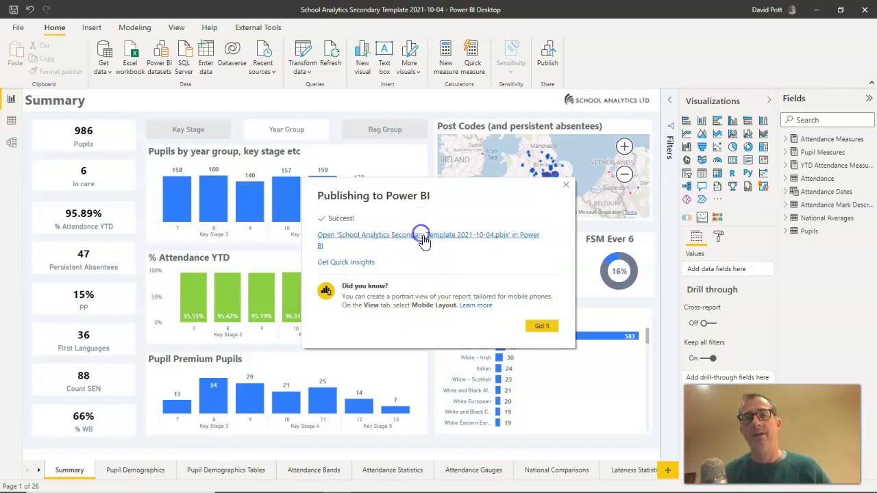
Open the published report online, then list the Gateway Demo workspace's School Analytics report and dataset
click(423, 237)
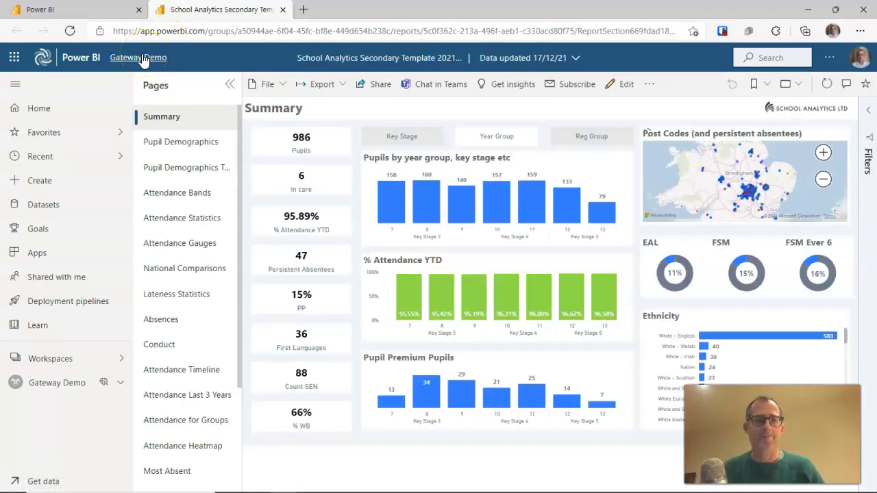
click(49, 388)
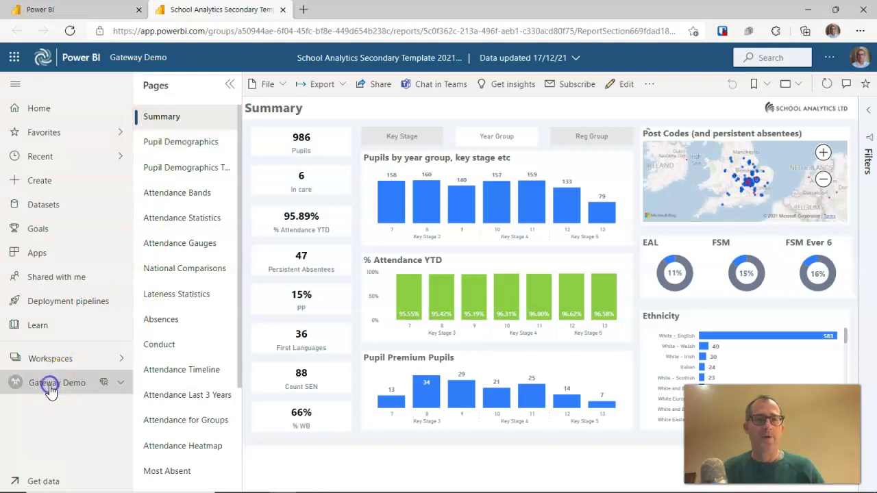
click(60, 388)
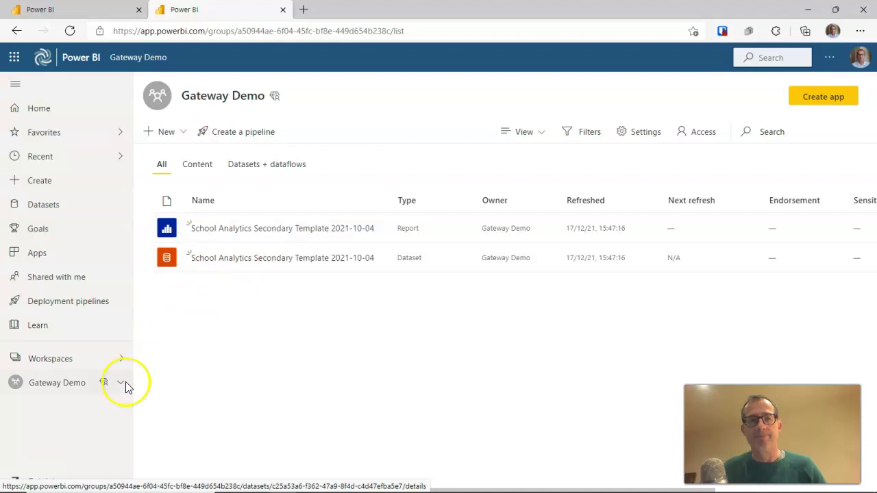
Open Settings for the School Analytics Secondary Template 2021-10-04 dataset from its More options menu
mouse_move(377, 264)
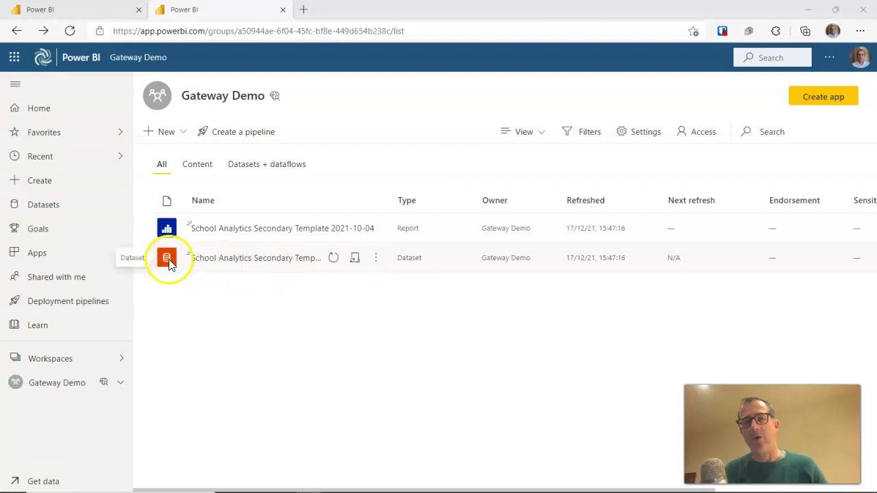
click(378, 260)
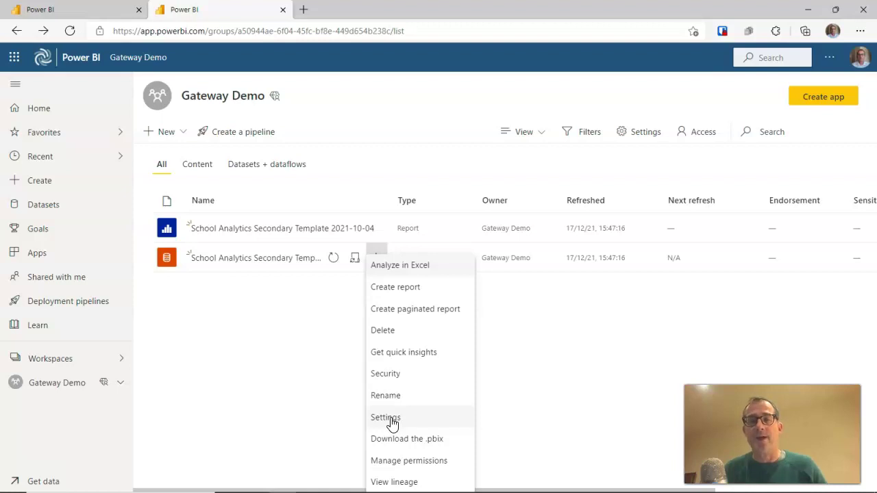
click(392, 422)
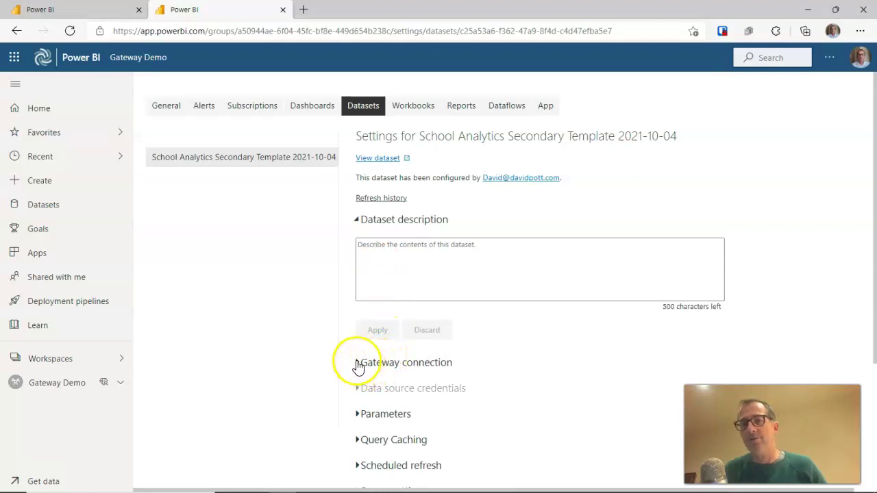
Expand Gateway connection and view Gateway Demo's data sources, which show Not configured correctly
click(357, 363)
scroll(403, 342, down, 4)
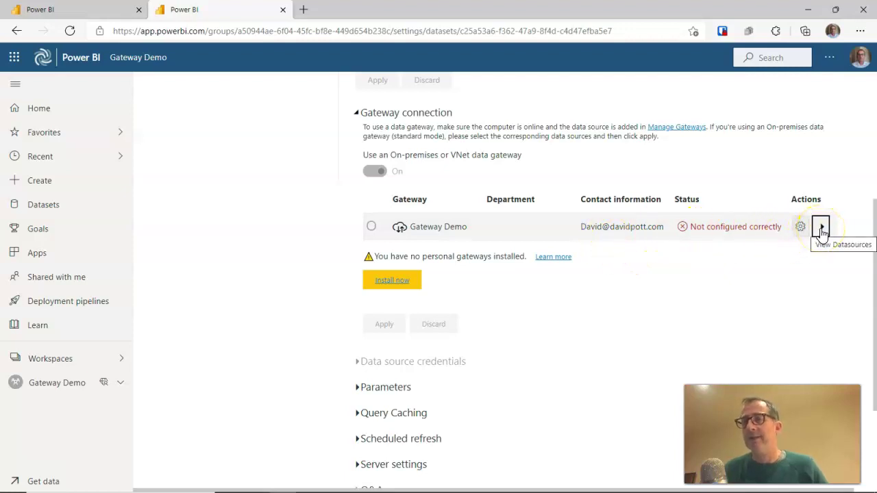
click(821, 228)
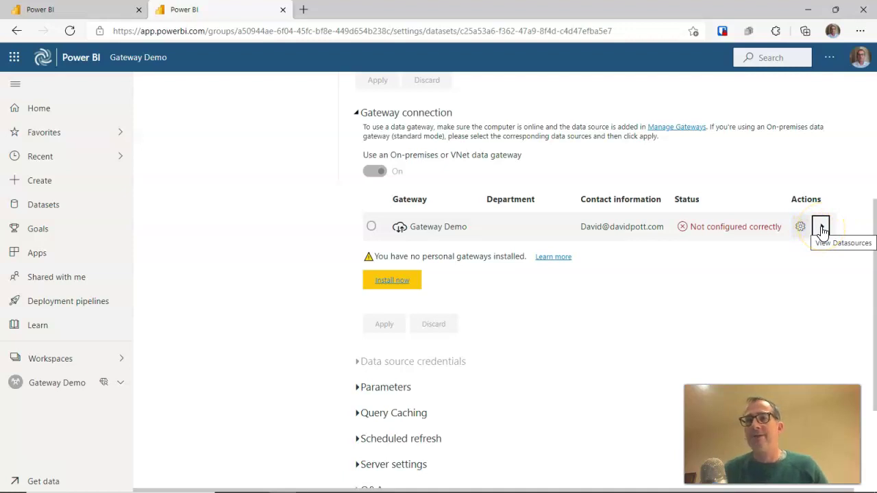
click(821, 229)
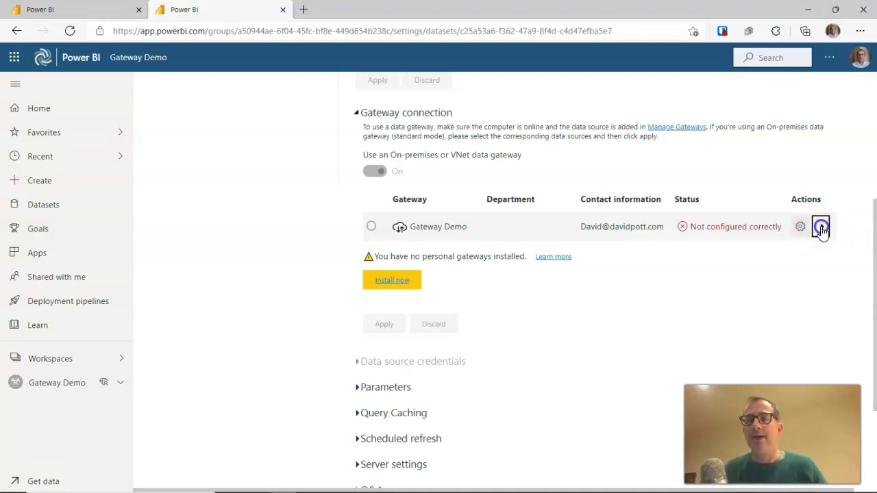
List the dataset's five data sources and add national averages.xlsx to the gateway
click(631, 299)
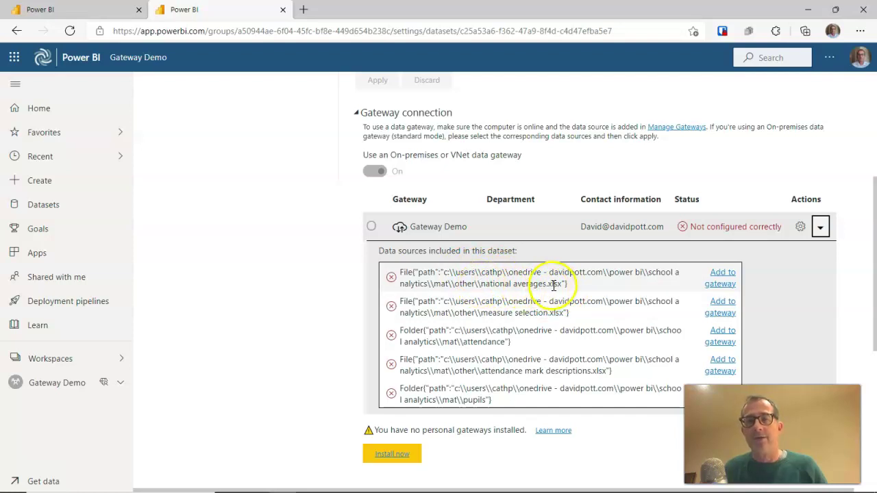
click(724, 281)
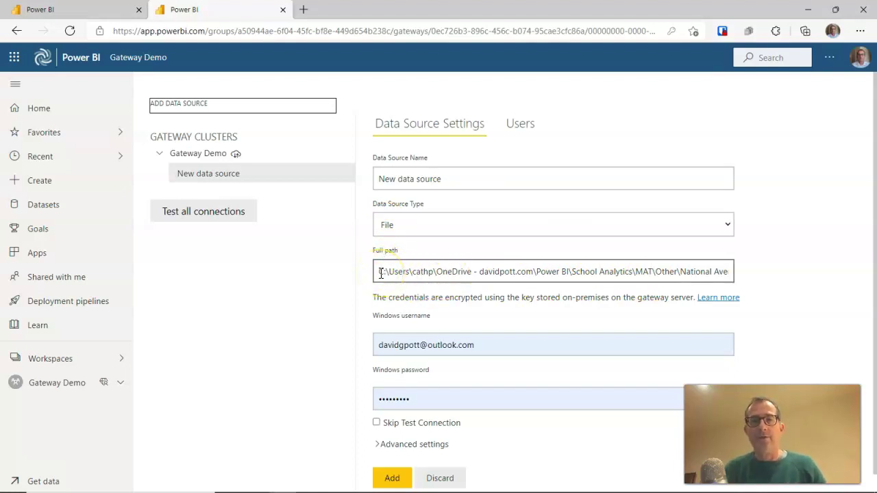
Copy Other\National Averages.xlsx from the full path into Data Source Name and add it to Gateway Demo
click(661, 272)
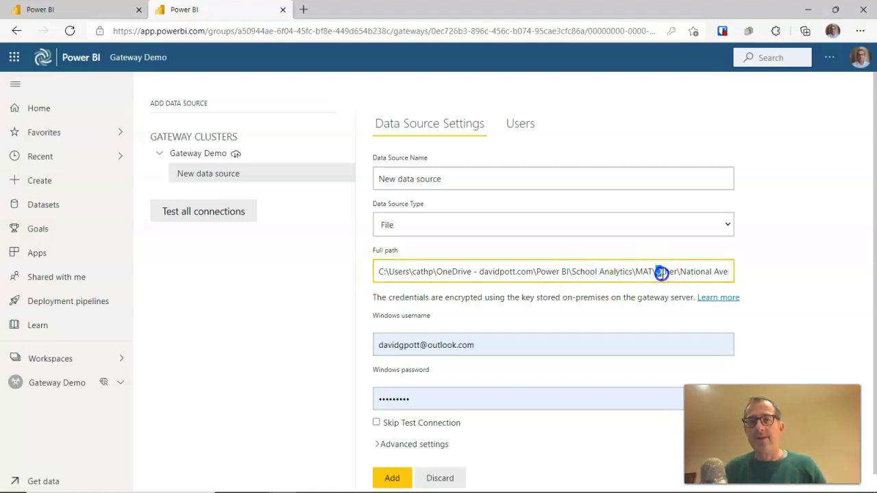
drag(661, 272, 749, 275)
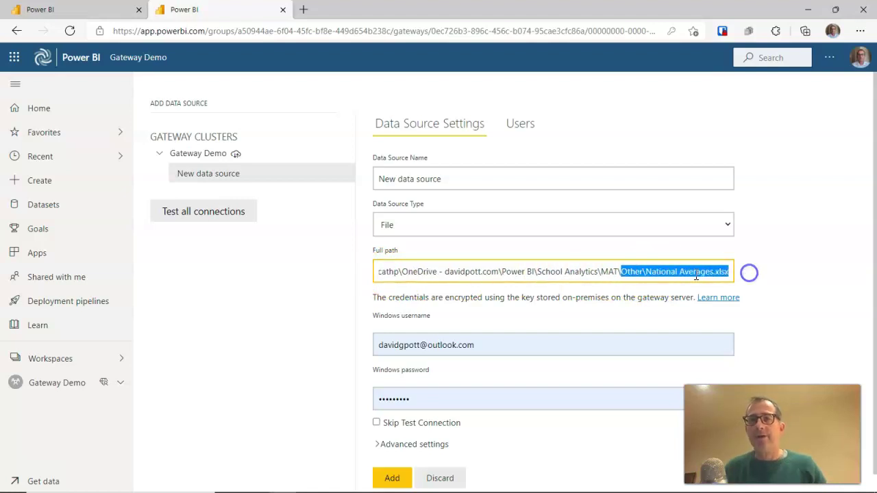
click(646, 274)
drag(646, 273, 738, 272)
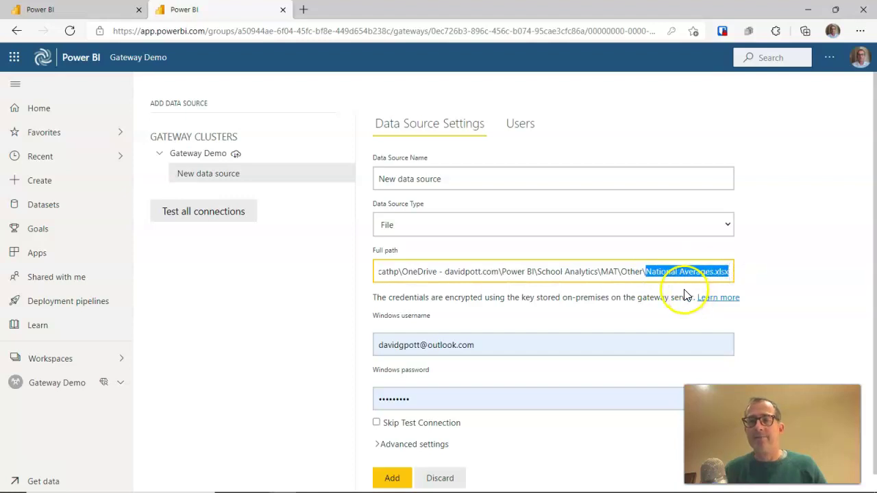
click(621, 271)
drag(621, 271, 739, 275)
key(ctrl+c)
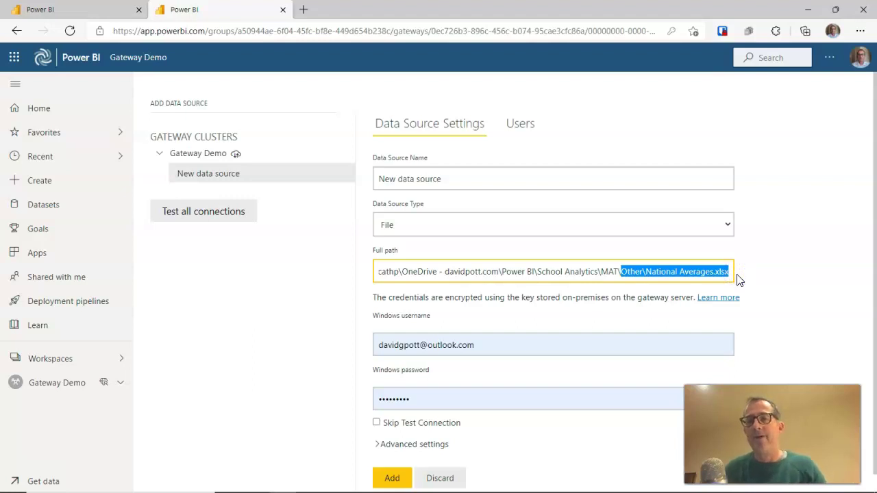
triple_click(469, 182)
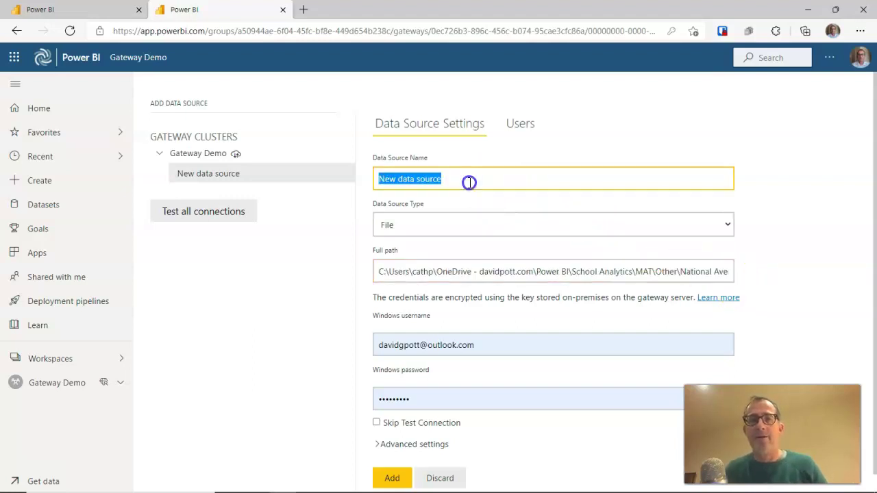
key(ctrl+v)
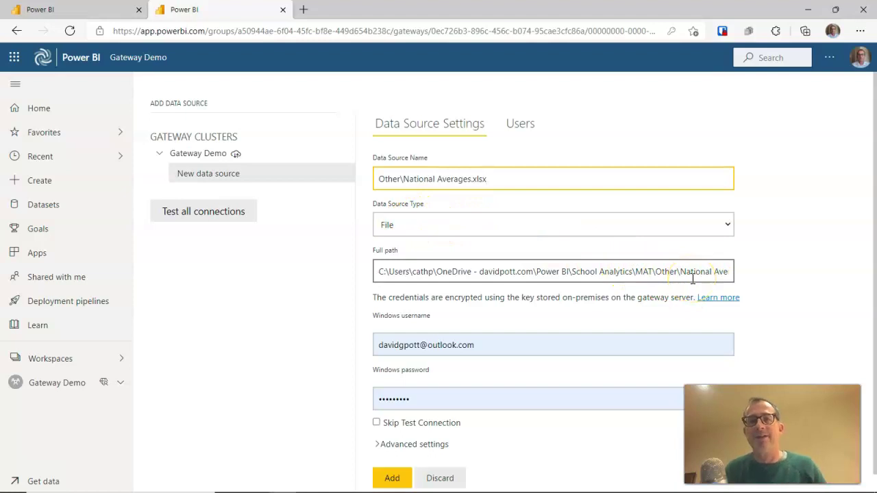
scroll(692, 277, down, 1)
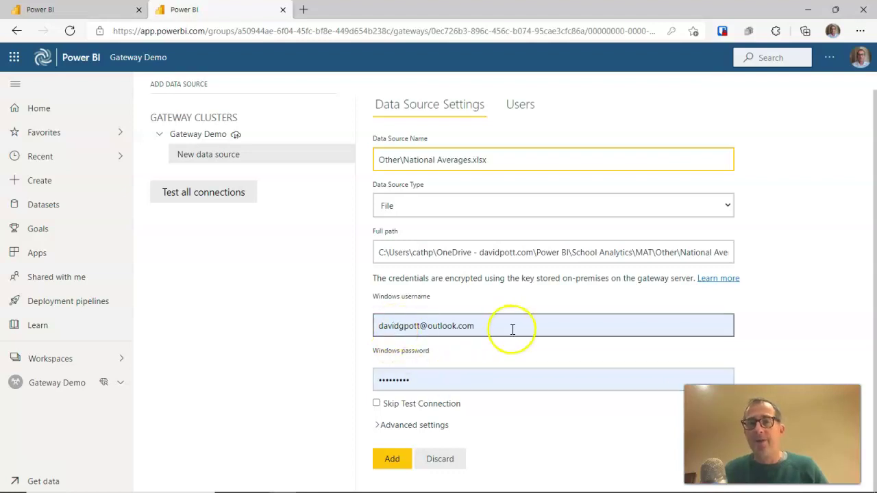
click(390, 460)
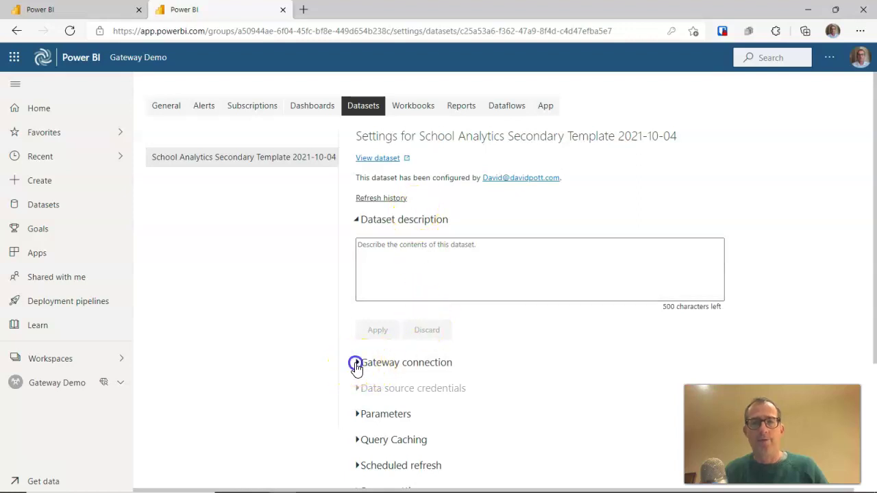
Add the measure selection.xlsx source to Gateway Demo from the dataset's data source list
click(358, 366)
scroll(470, 334, down, 2)
scroll(548, 322, down, 1)
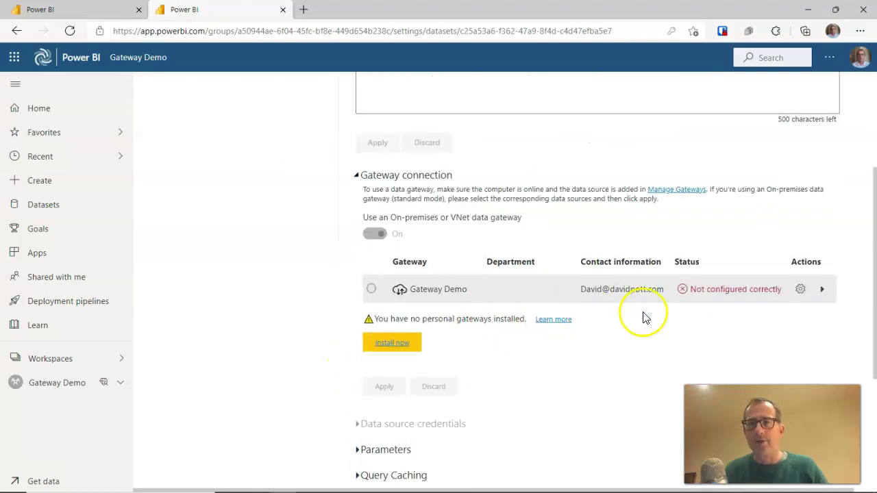
click(821, 290)
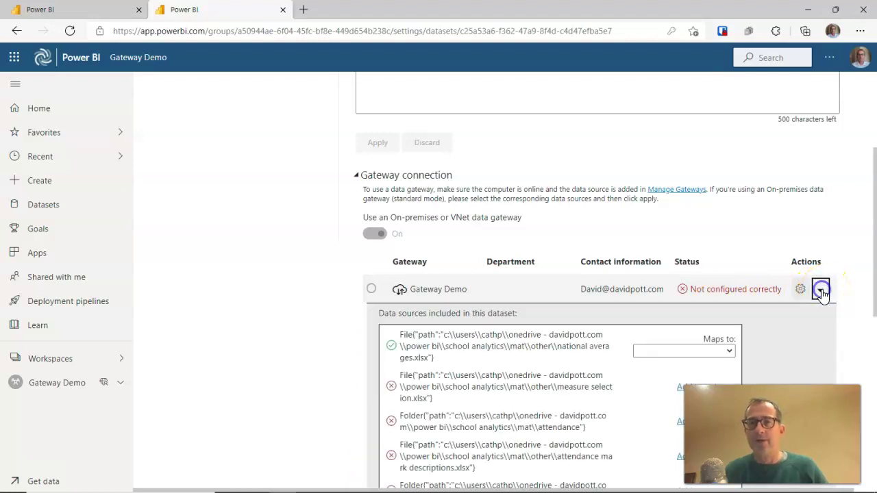
scroll(767, 322, down, 1)
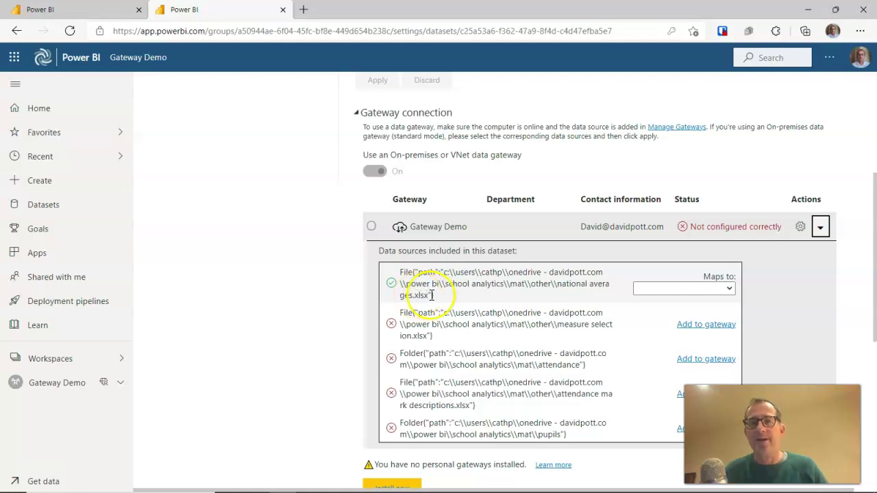
click(714, 332)
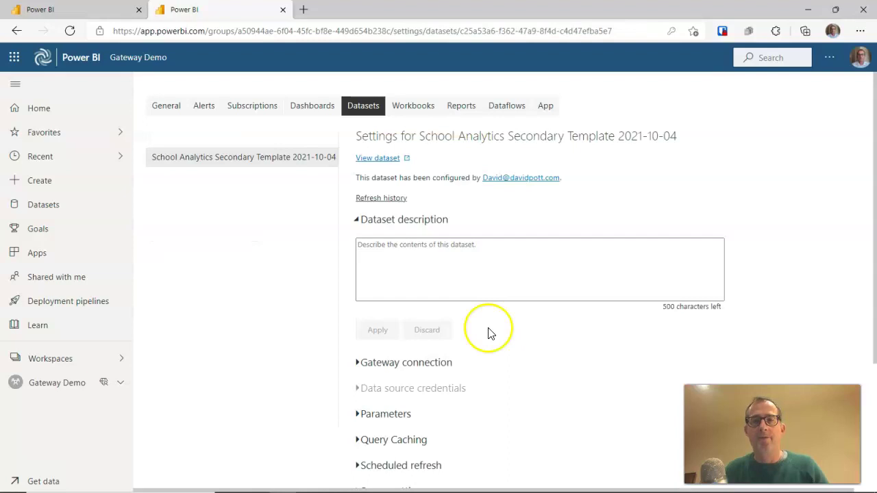
Reopen Gateway connection and list the dataset's data sources again
click(356, 363)
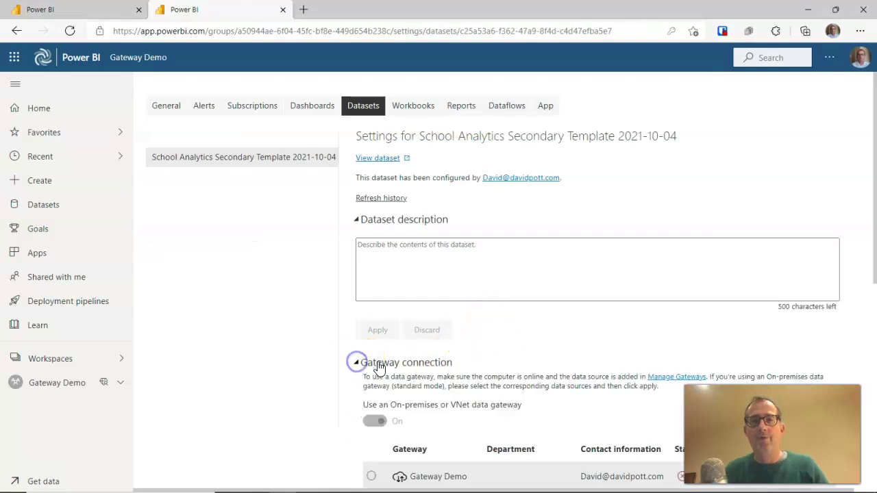
scroll(411, 359, down, 1)
scroll(479, 343, down, 3)
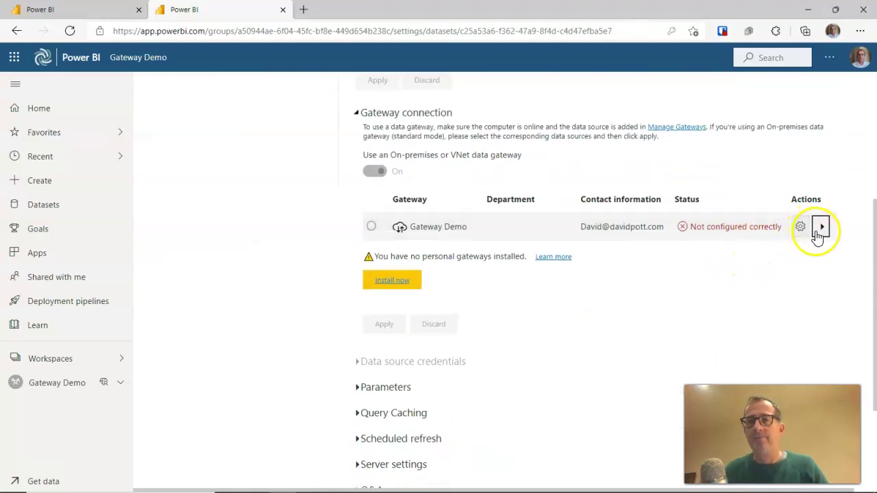
click(819, 227)
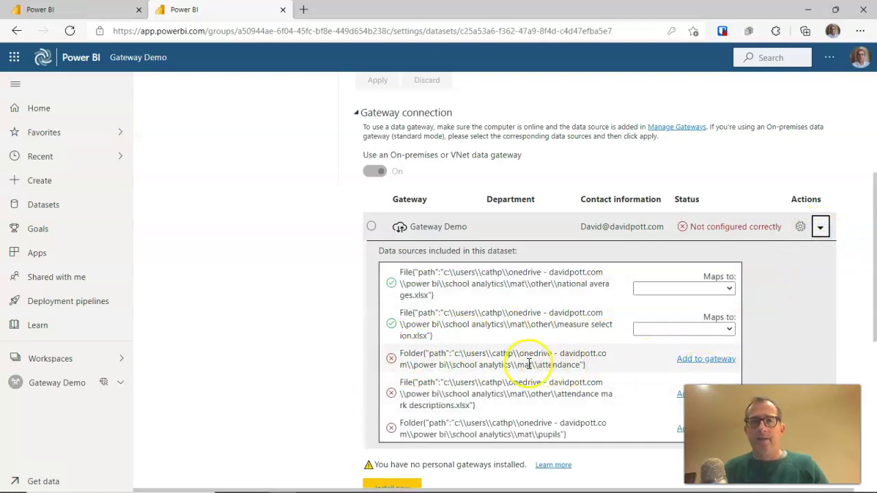
Add the attendance folder to Gateway Demo as a source named MAT\Attendance
click(706, 360)
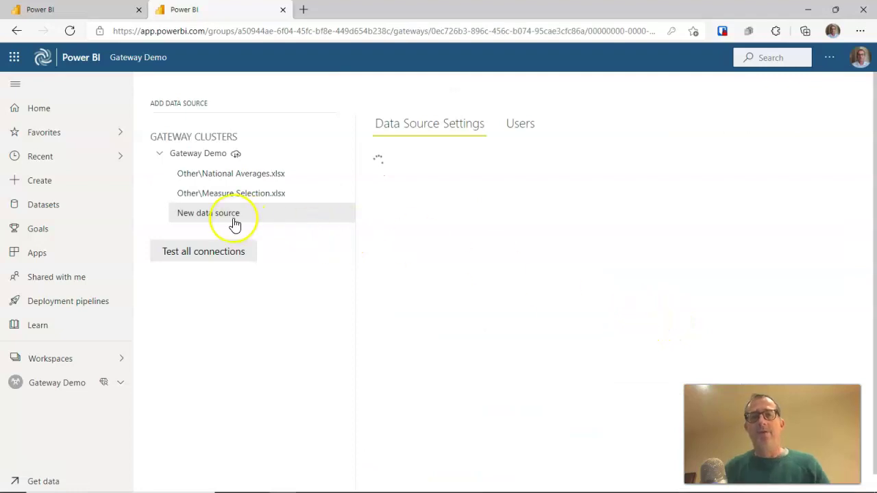
drag(634, 272, 704, 274)
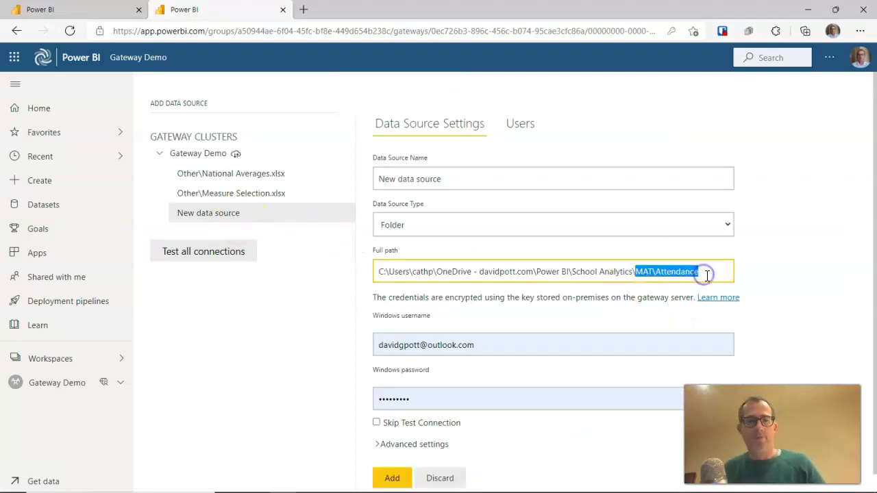
key(ctrl+c)
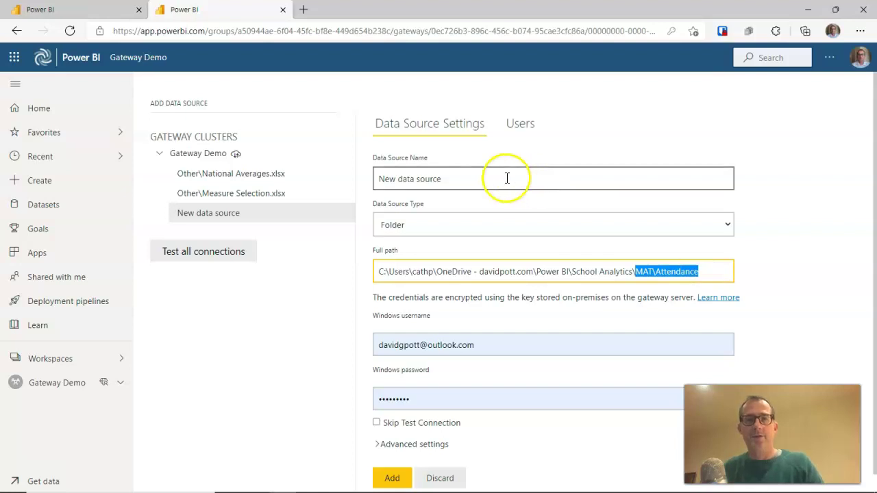
drag(507, 178, 362, 178)
key(ctrl+v)
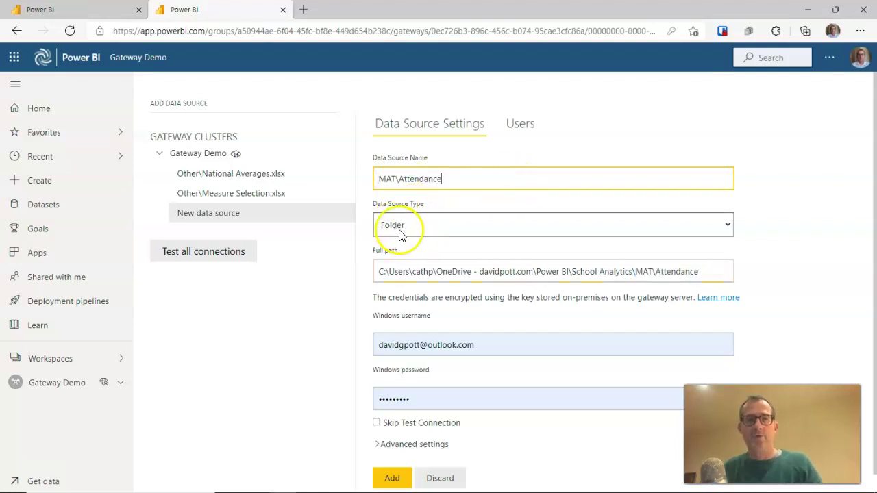
click(393, 480)
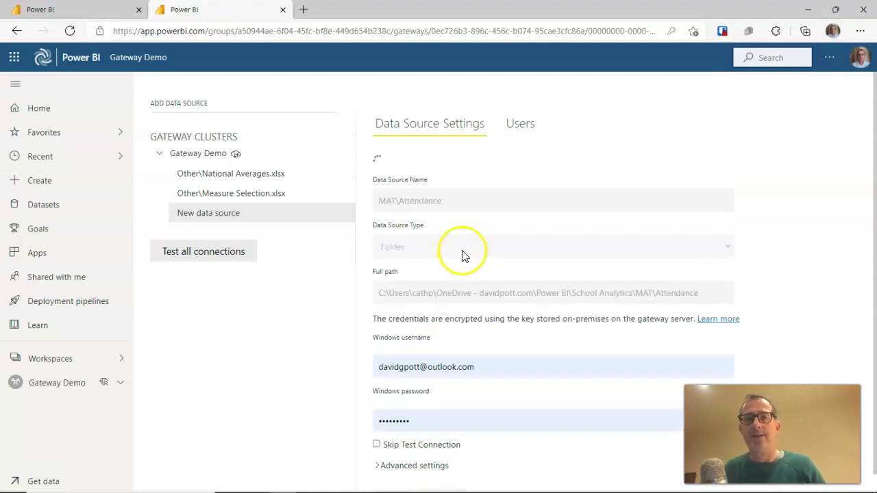
Add the attendance mark descriptions file to Gateway Demo, named after the end of its path
scroll(589, 249, down, 2)
click(358, 237)
scroll(685, 274, down, 1)
click(822, 288)
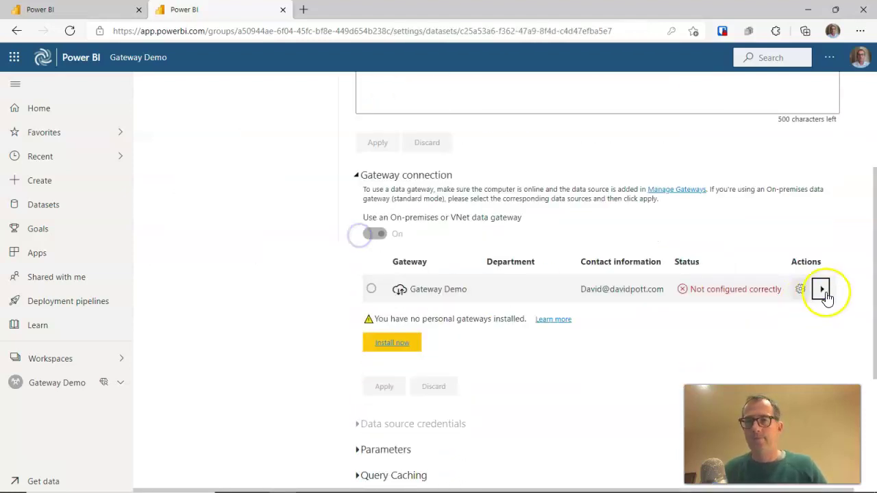
scroll(671, 321, down, 2)
click(691, 341)
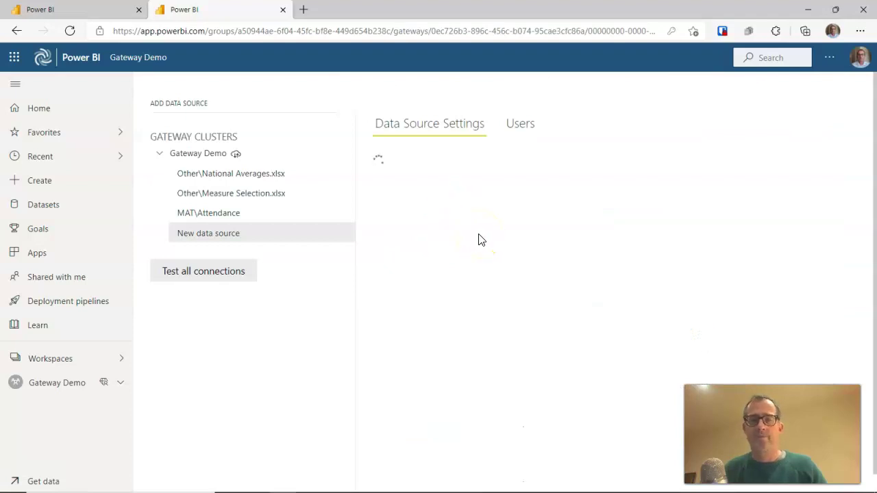
drag(593, 270, 746, 281)
triple_click(484, 184)
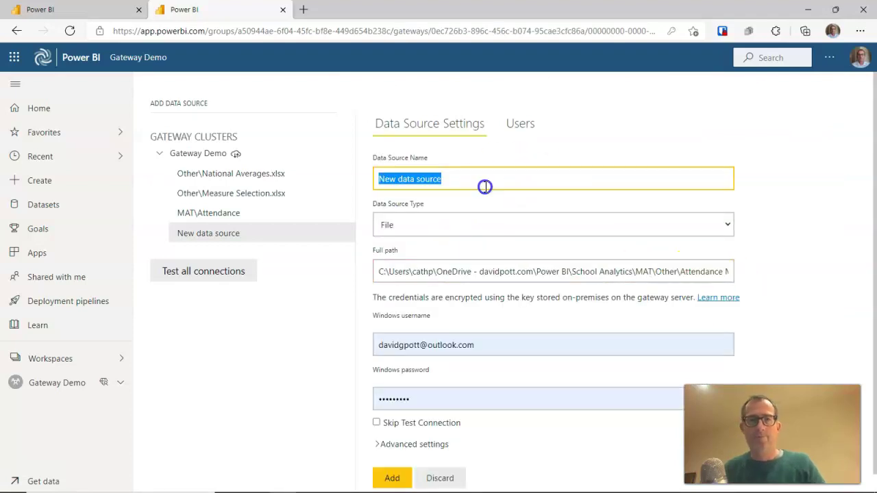
key(ctrl+v)
click(392, 478)
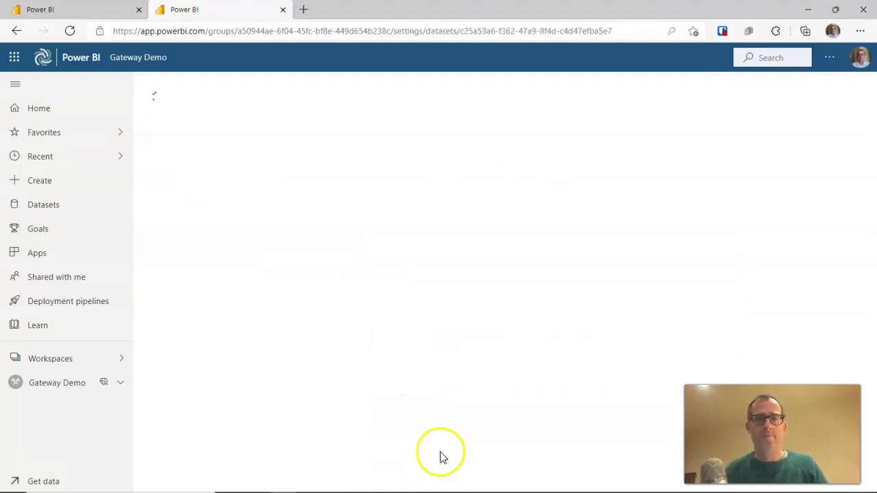
Add the pupils folder to Gateway Demo as a source named MAT\Pupils
click(358, 362)
scroll(769, 274, down, 4)
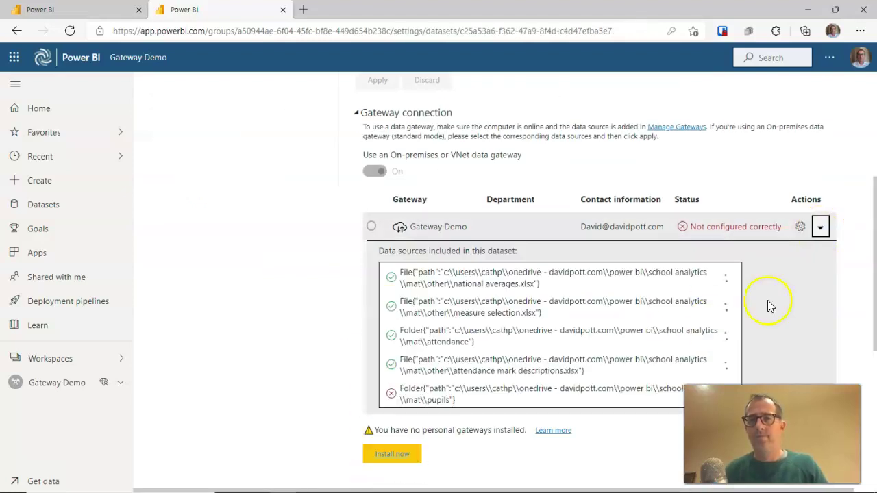
scroll(597, 358, down, 2)
click(707, 382)
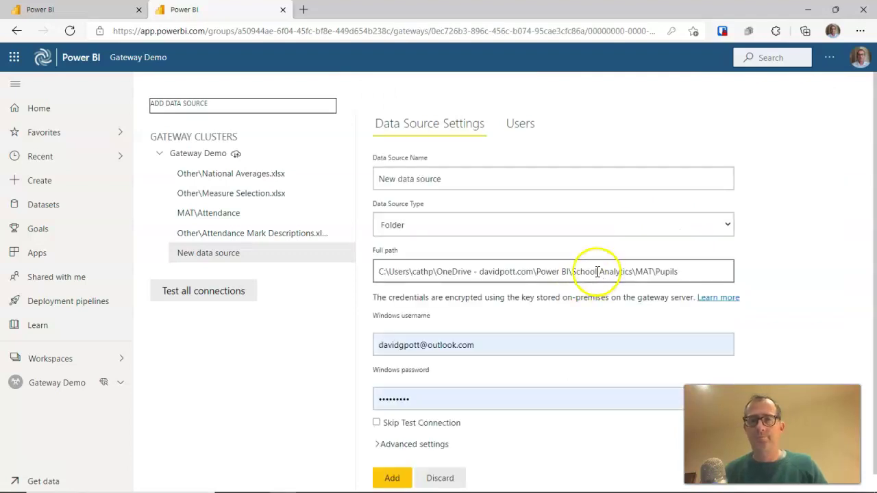
drag(631, 271, 724, 272)
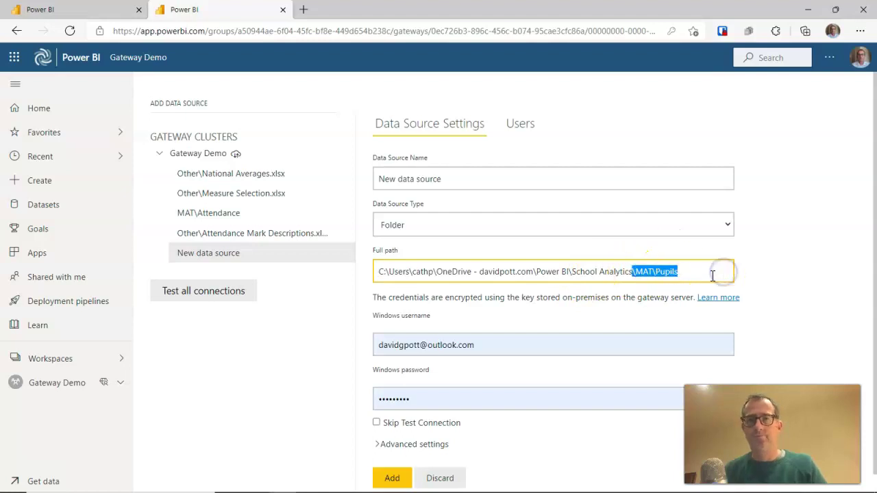
key(ctrl+c)
triple_click(440, 179)
key(ctrl+v)
click(392, 475)
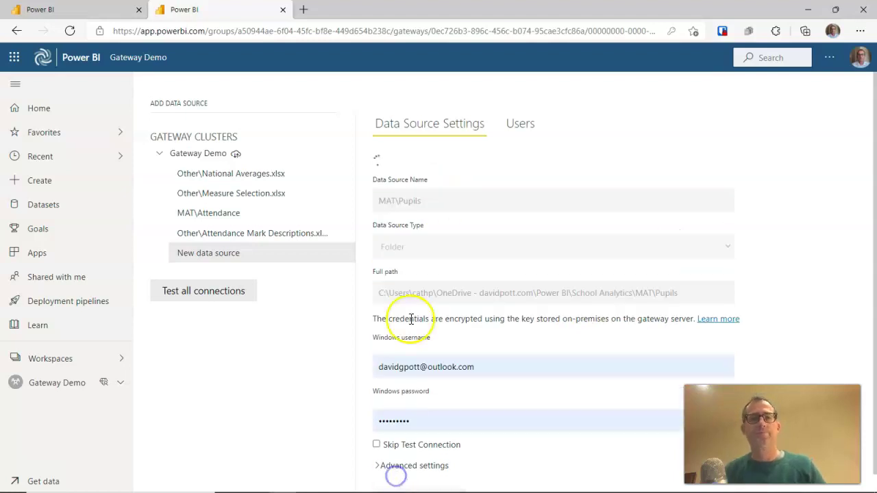
Map the national averages and measure selection sources to Other\National Averages.xlsx and Other\Measure Selection.xlsx
scroll(383, 315, down, 1)
click(361, 302)
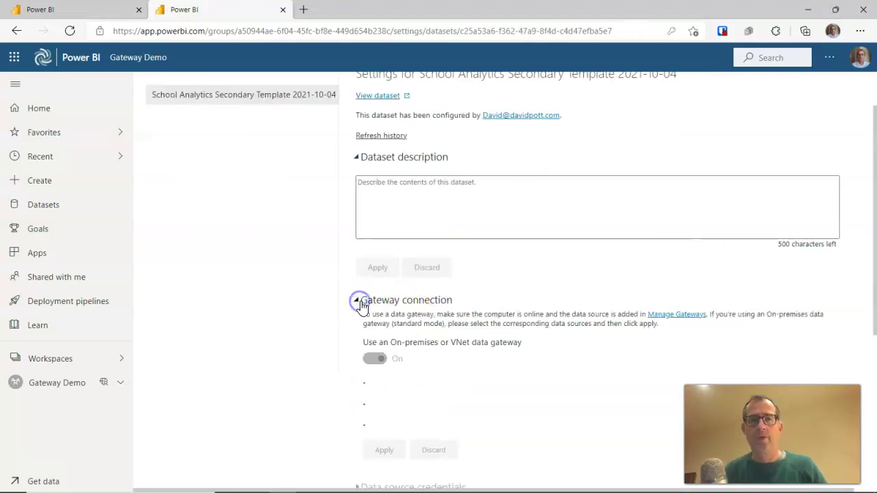
scroll(435, 307, down, 1)
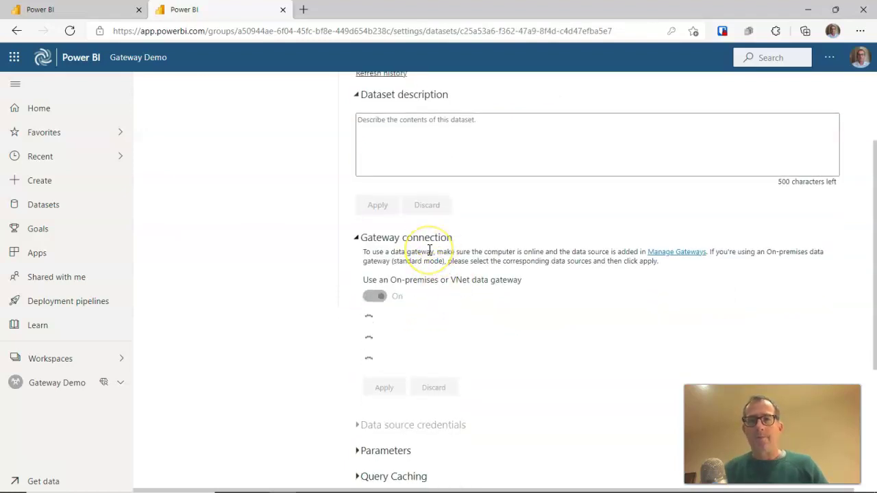
scroll(438, 243, down, 3)
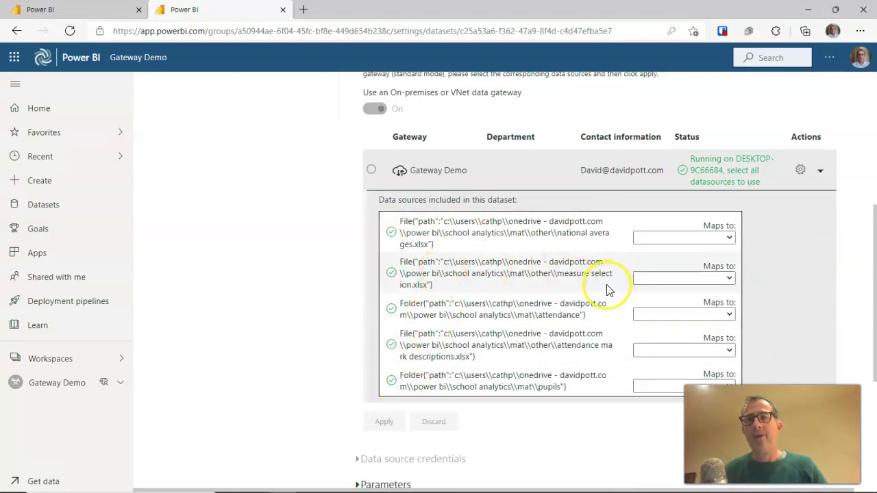
click(730, 240)
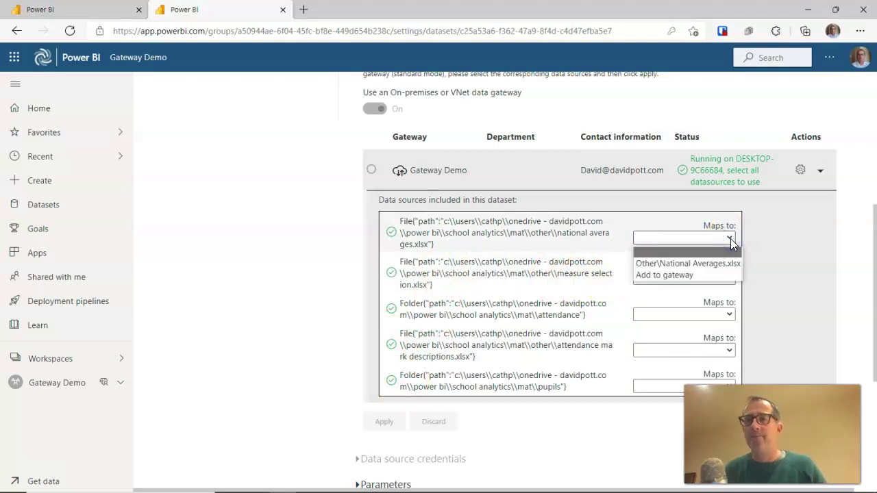
click(731, 252)
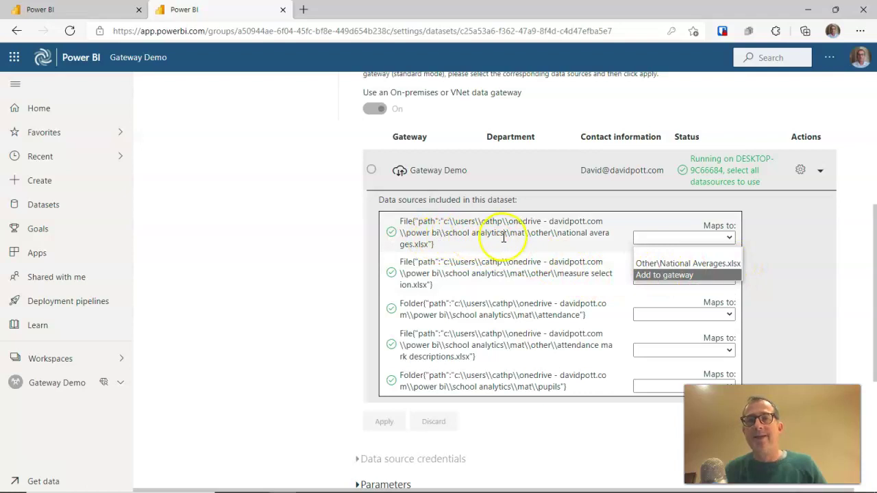
click(656, 264)
click(729, 279)
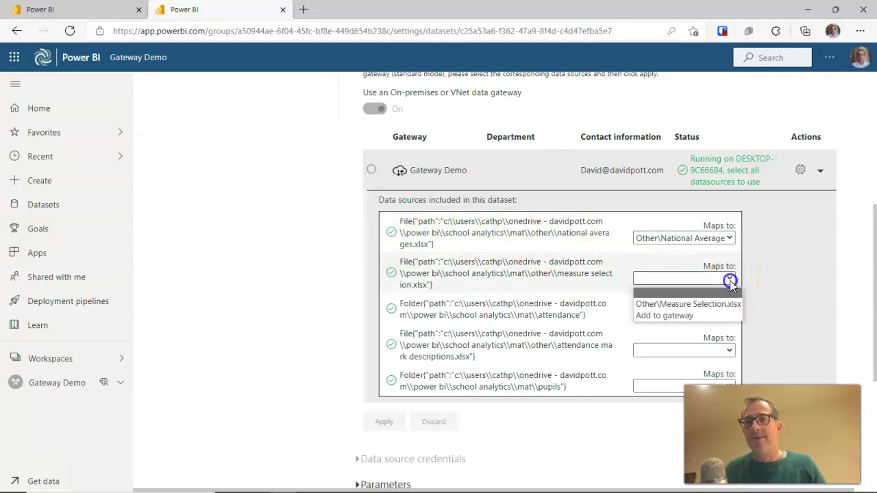
click(717, 309)
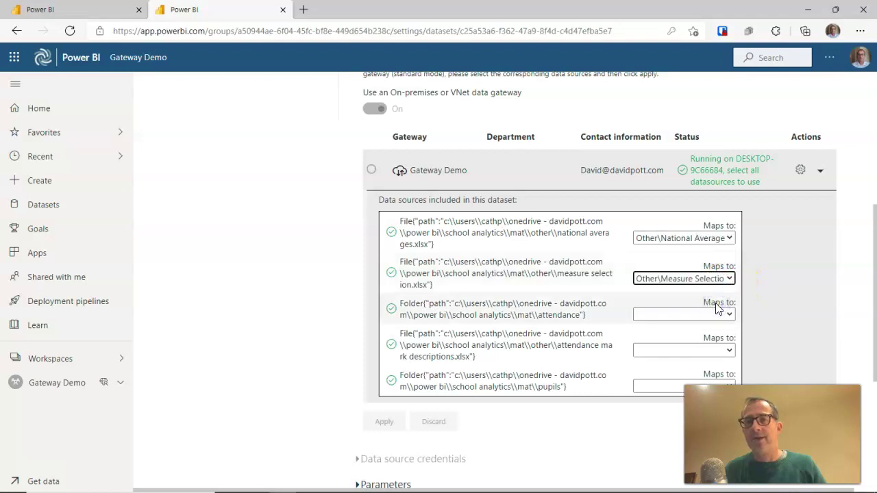
Map attendance, attendance mark descriptions and pupils to MAT\Attendance, Other\Attendance Mark Descriptions.xlsx and MAT\Pupils
click(730, 314)
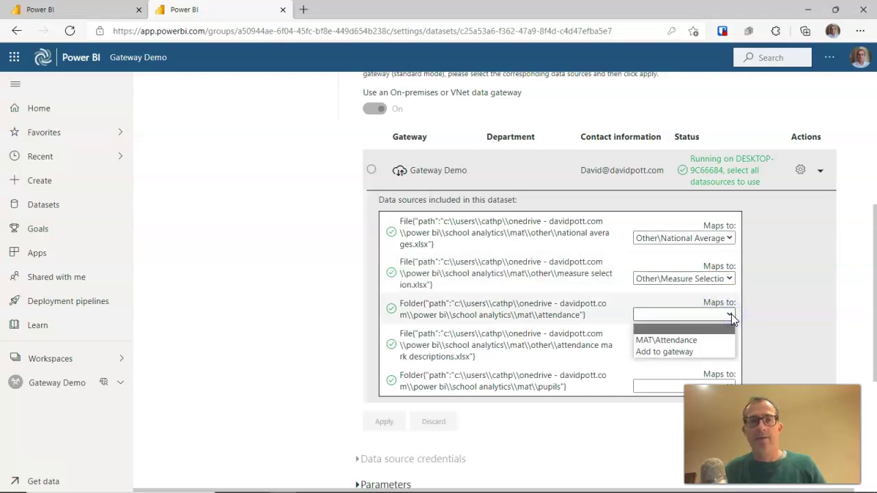
click(666, 340)
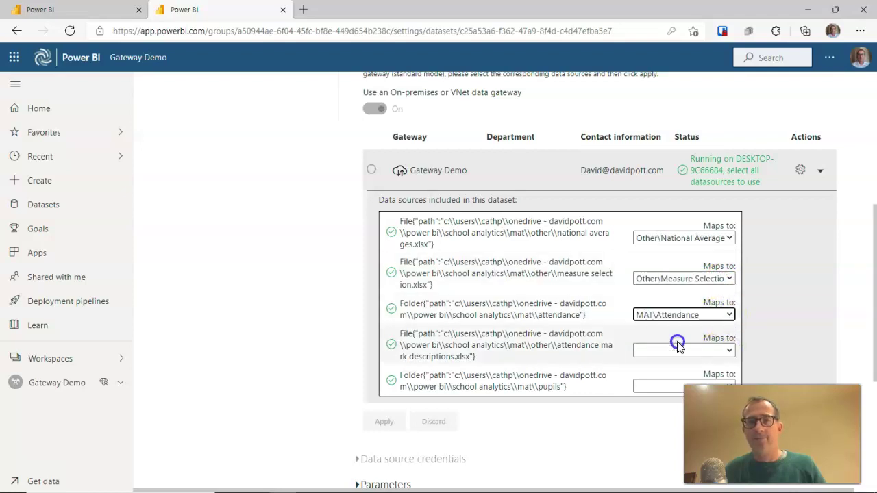
click(728, 351)
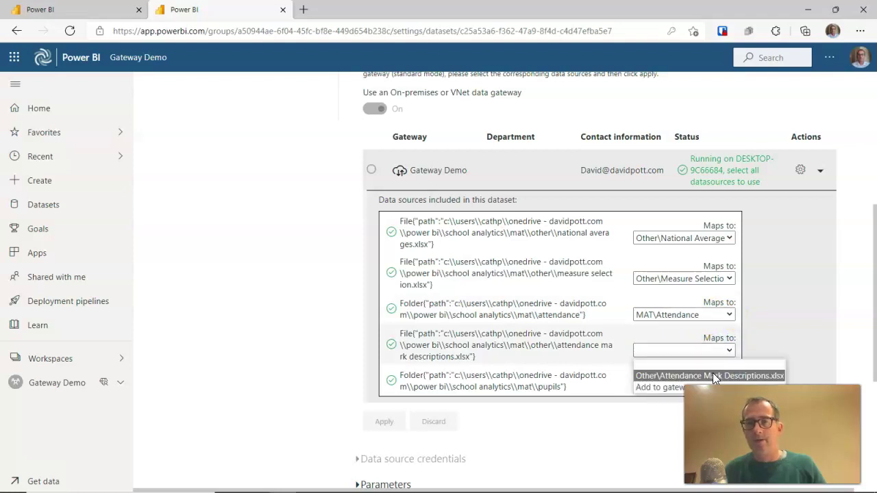
click(713, 375)
click(730, 383)
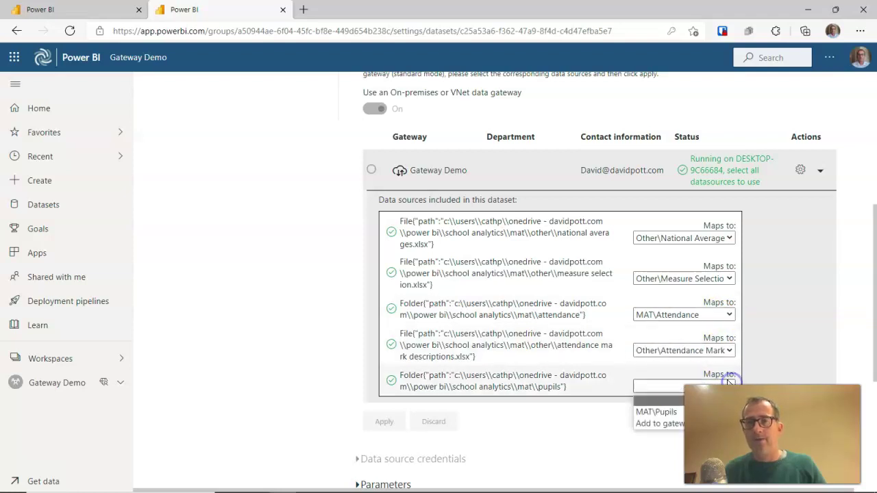
click(652, 412)
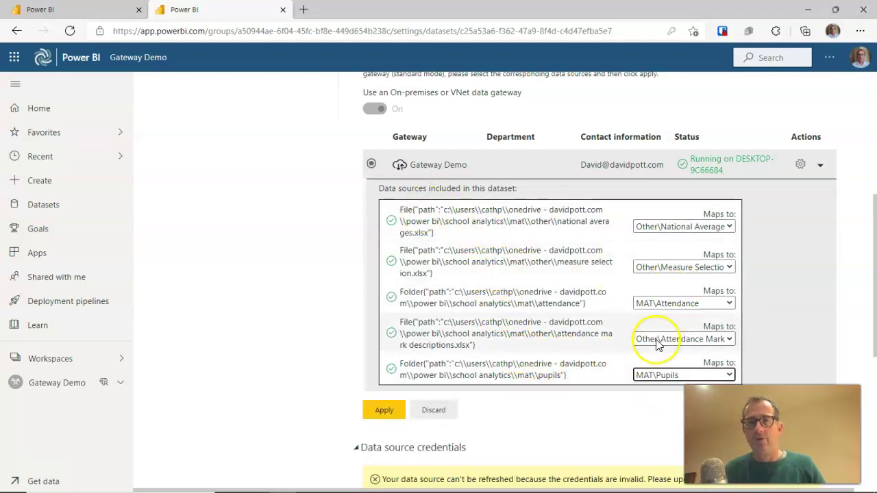
Apply the gateway mappings and dismiss the gateway-updated notification
click(383, 411)
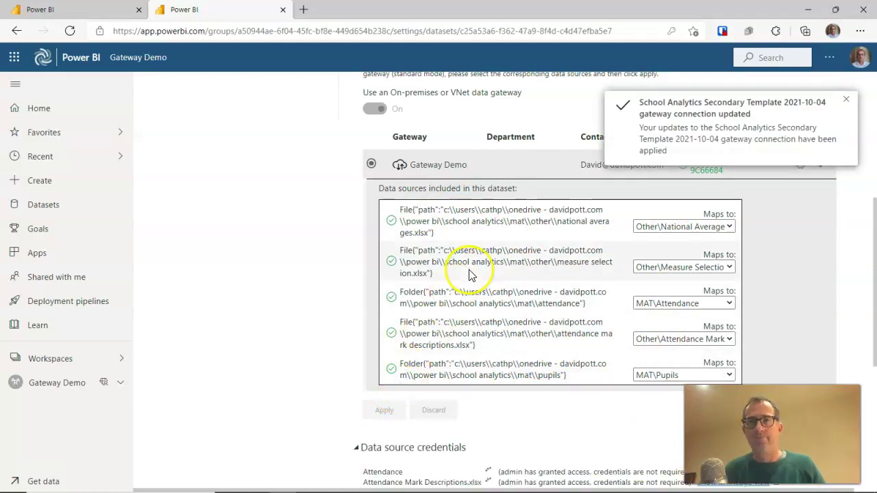
click(846, 100)
scroll(734, 254, down, 3)
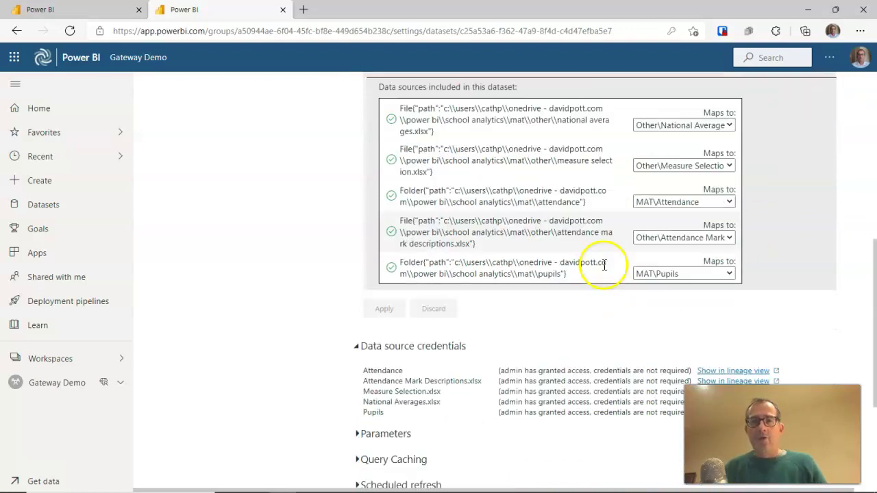
scroll(589, 278, down, 3)
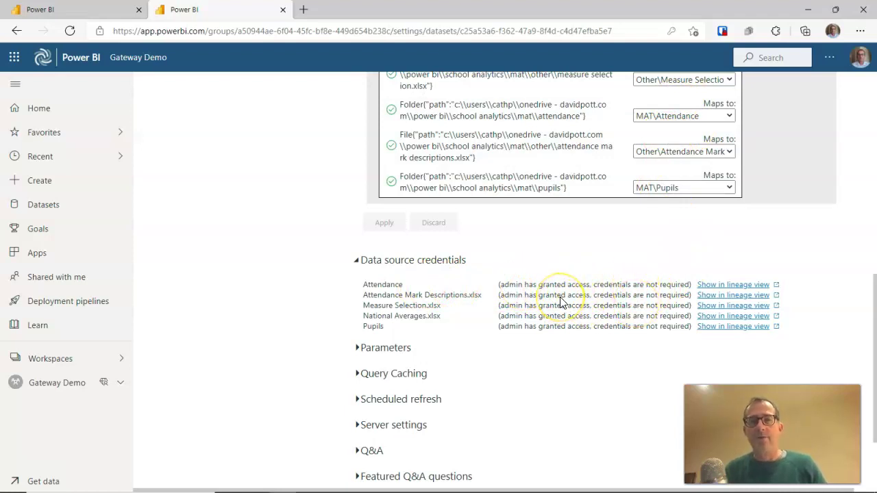
scroll(560, 303, down, 1)
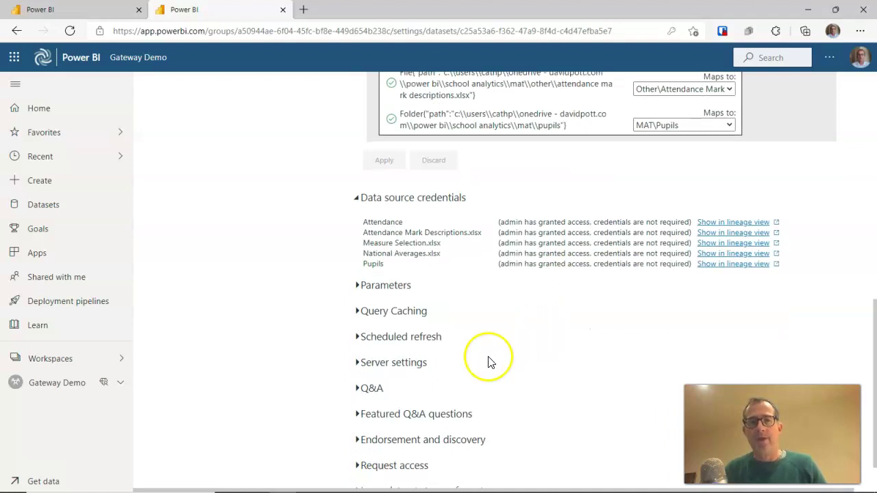
Expand Scheduled refresh and switch Keep your data up to date on
click(358, 337)
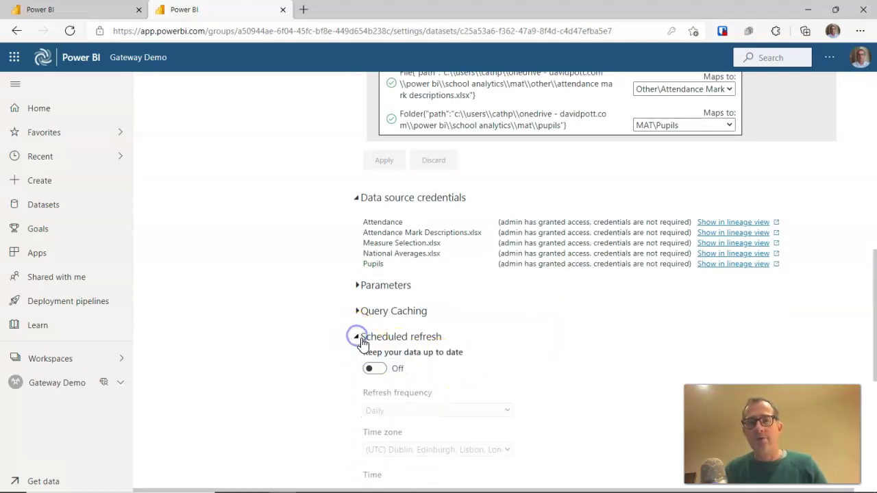
scroll(381, 355, down, 1)
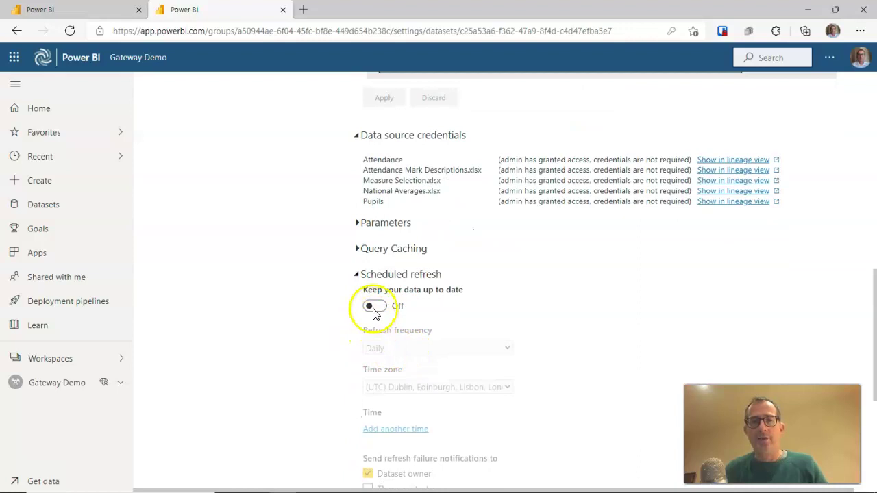
click(372, 306)
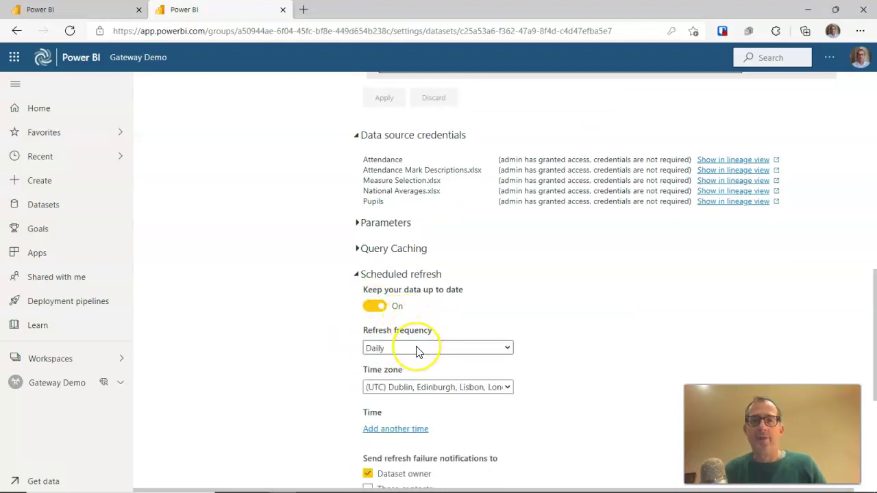
scroll(418, 351, down, 1)
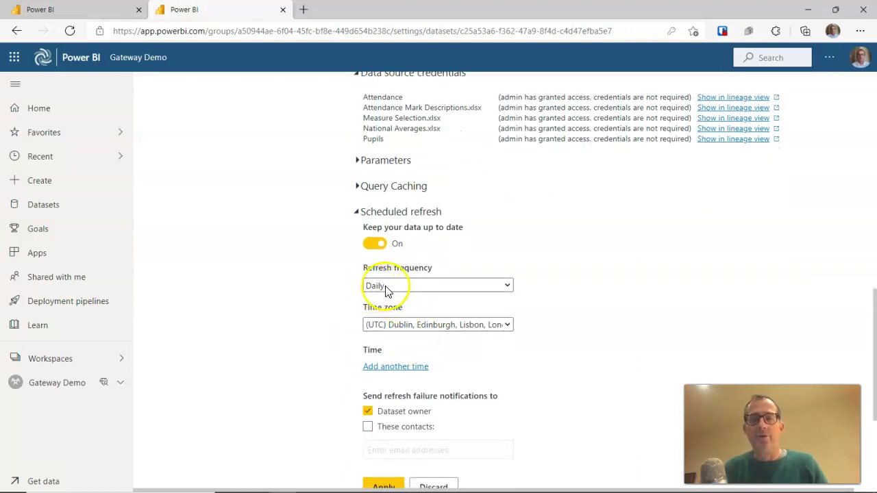
Add a first daily refresh time of 4:00 AM
click(393, 367)
click(384, 368)
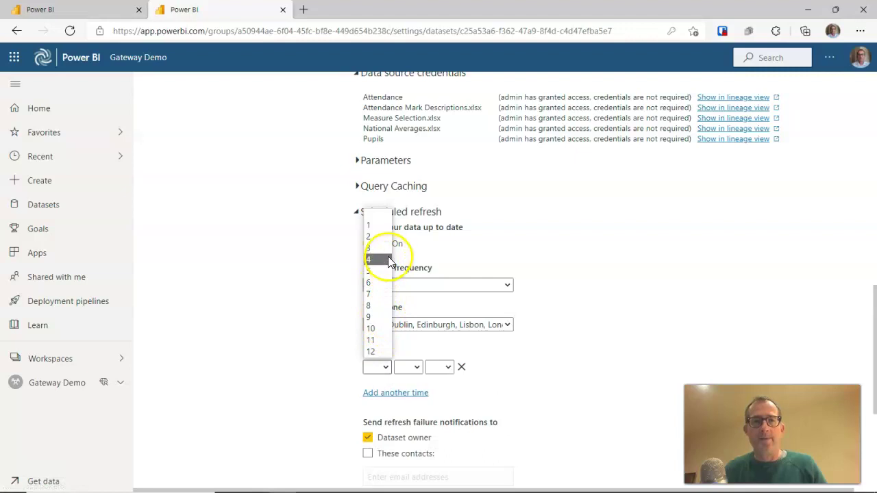
click(388, 259)
click(418, 368)
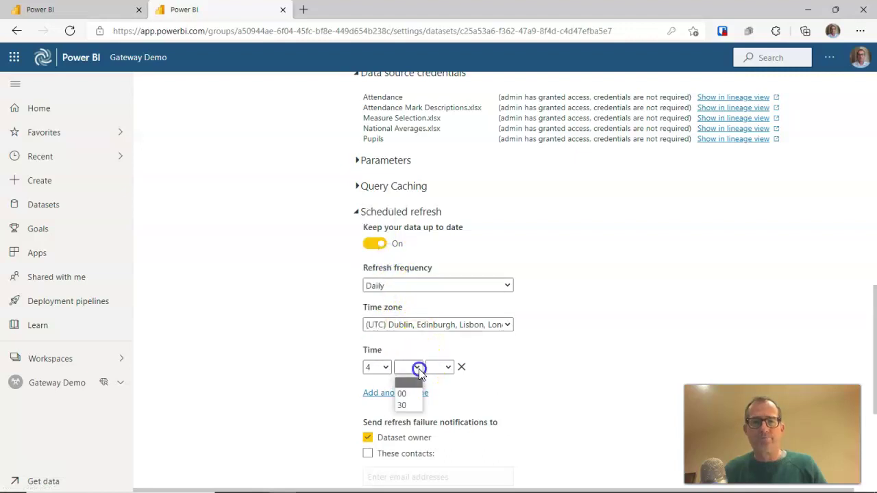
click(403, 393)
click(448, 368)
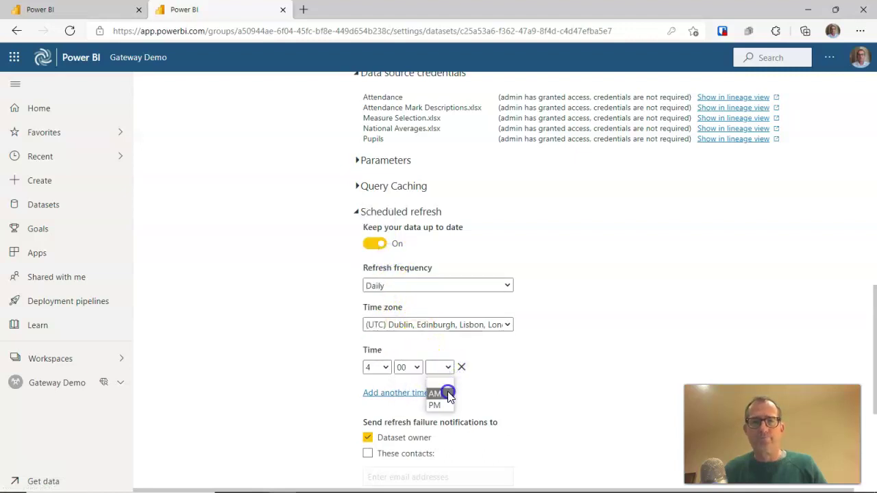
click(436, 393)
Add a second daily refresh time of 11:00 AM
click(409, 393)
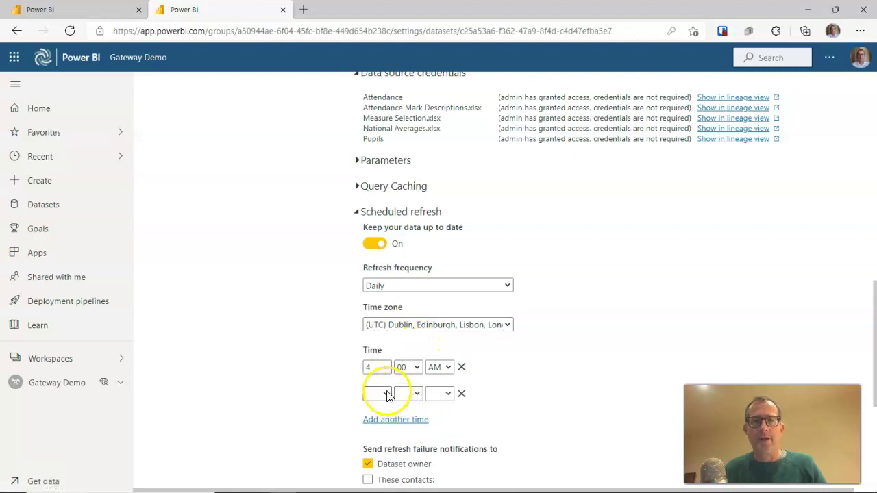
click(378, 394)
click(375, 370)
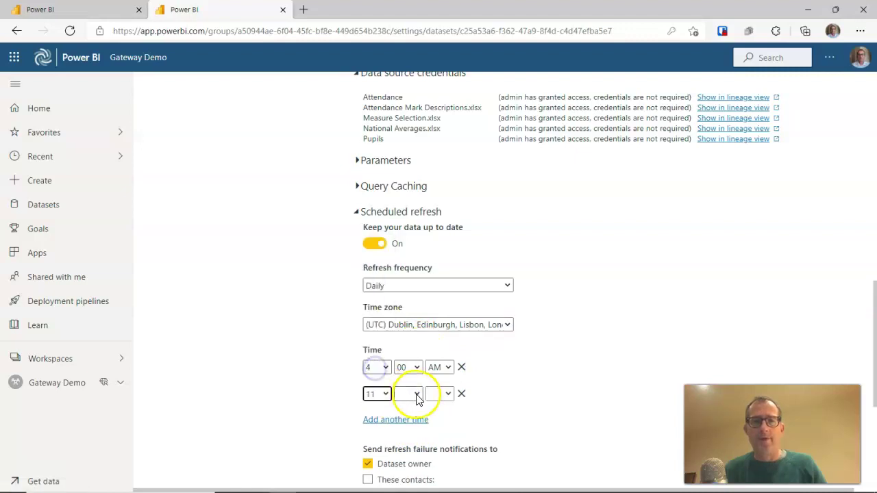
click(411, 394)
click(405, 417)
click(450, 394)
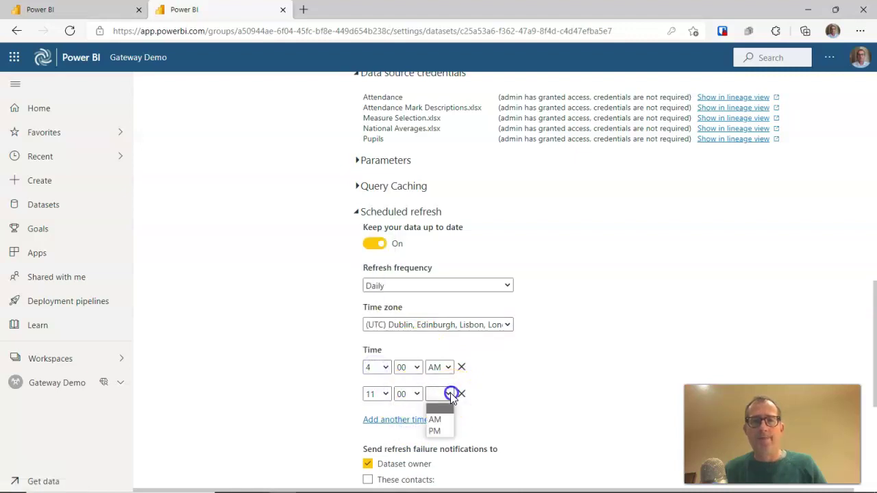
click(439, 420)
Add a third daily refresh time of 3:00 PM
click(401, 419)
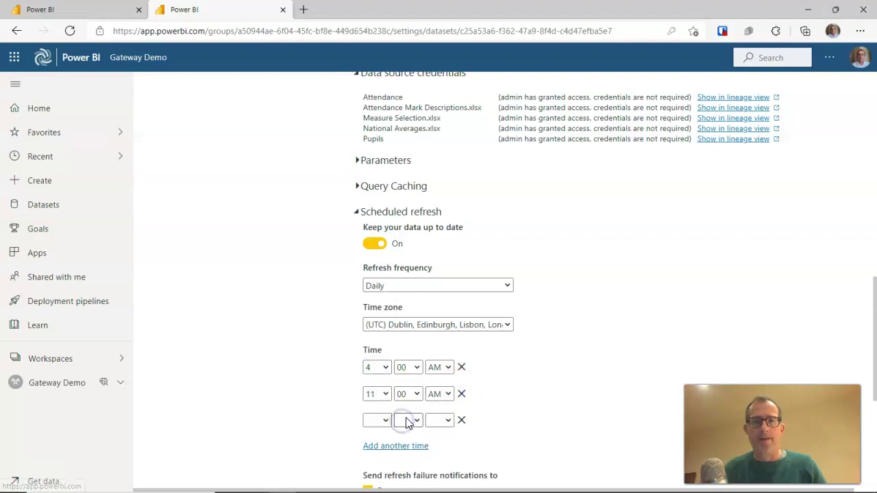
scroll(394, 397, down, 1)
click(383, 358)
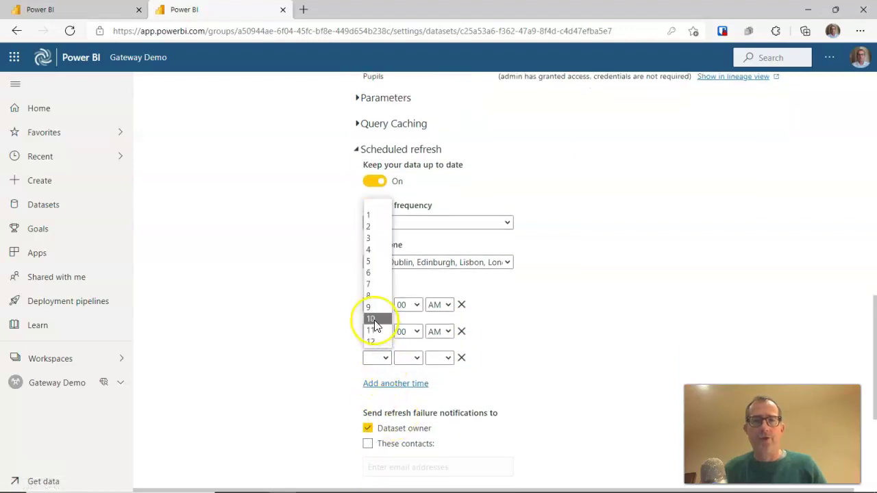
click(375, 240)
click(408, 357)
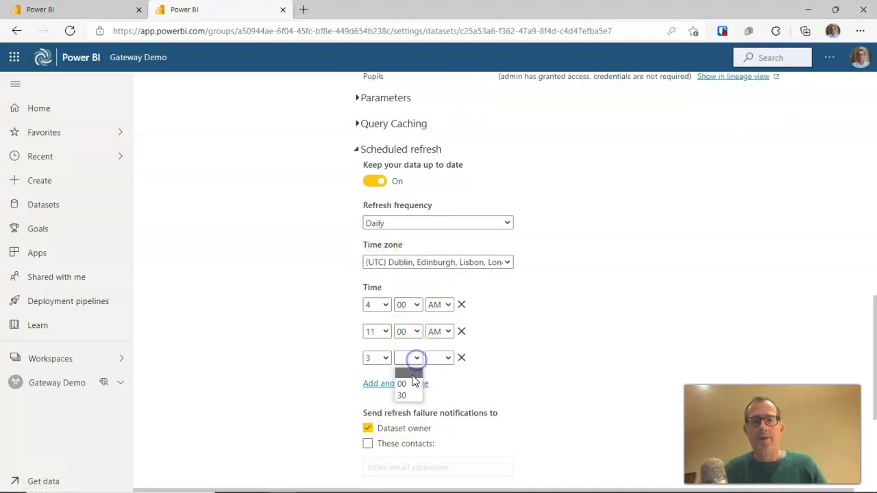
click(409, 384)
click(448, 358)
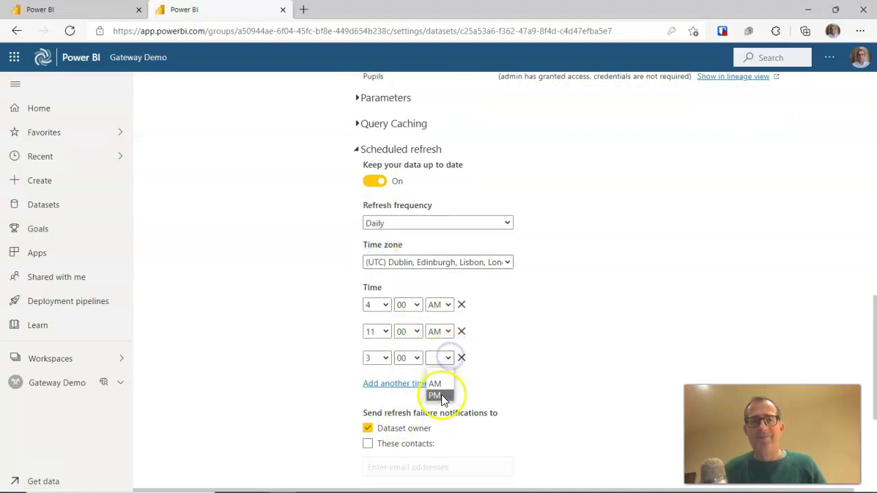
click(441, 396)
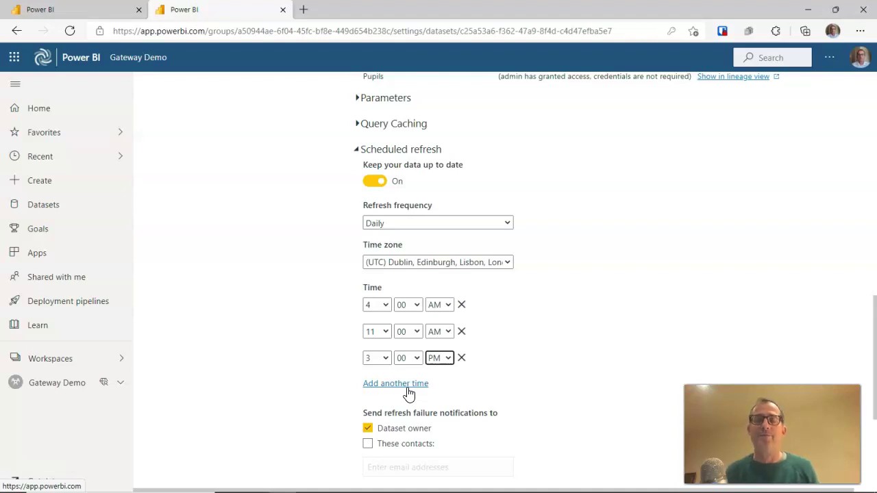
scroll(396, 371, down, 1)
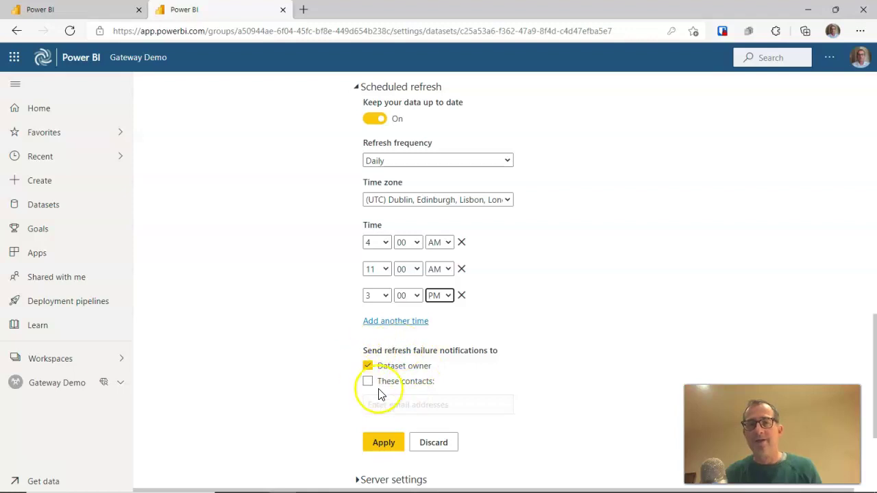
Apply the refresh schedule changes and dismiss the schedule-updated notification
click(392, 445)
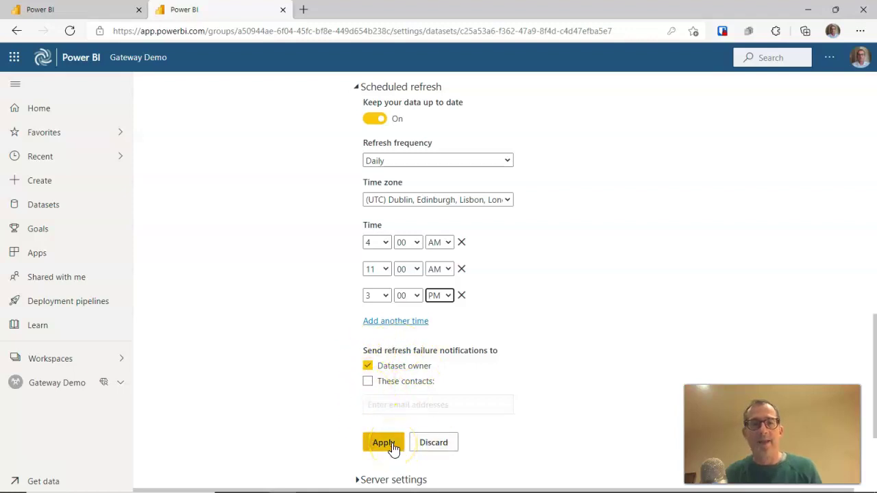
click(393, 445)
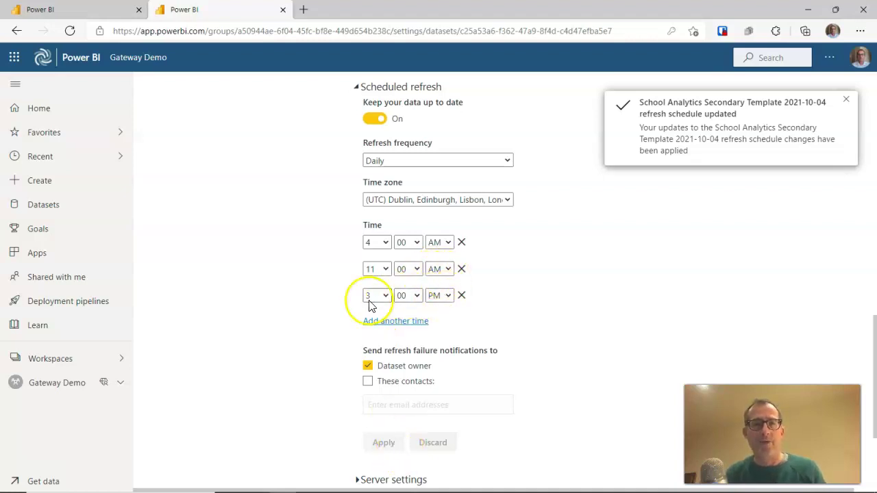
click(846, 104)
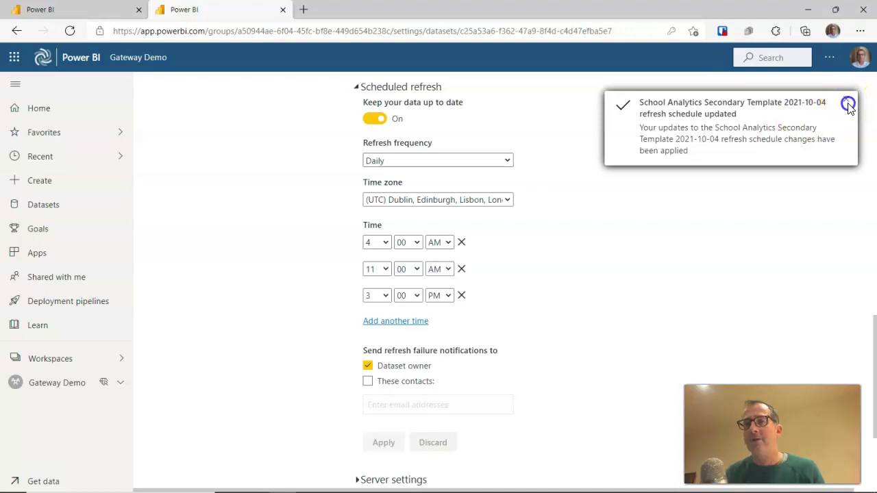
Scroll back to the top of the dataset settings page
scroll(730, 244, up, 6)
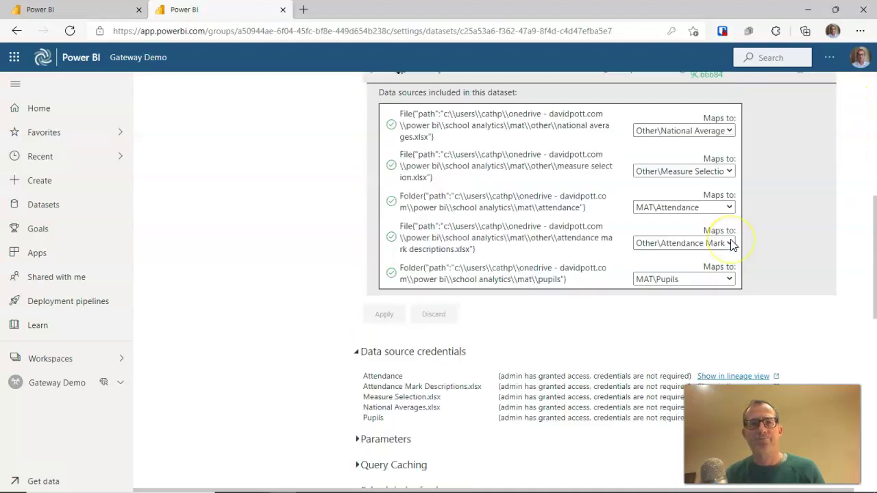
scroll(730, 243, up, 3)
scroll(728, 242, down, 10)
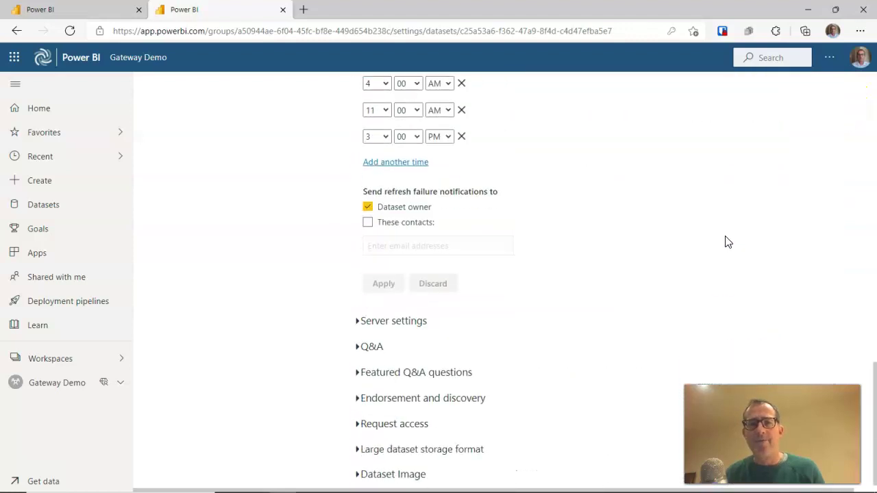
scroll(716, 240, up, 5)
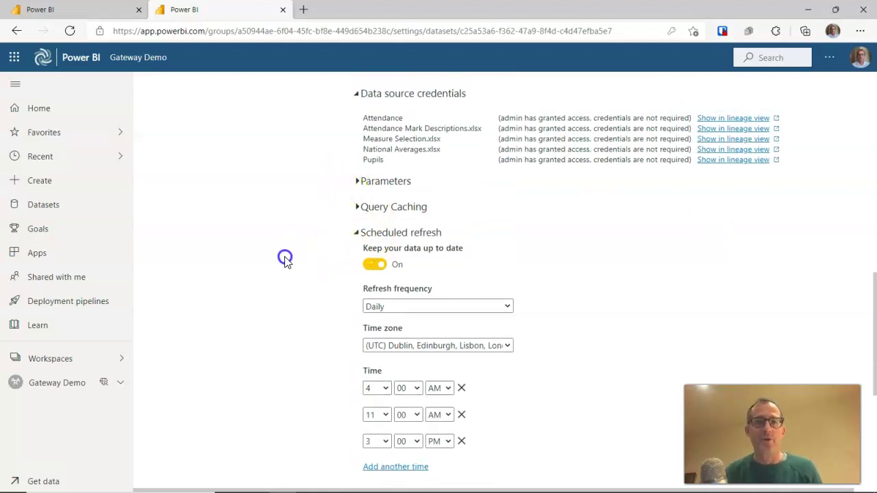
scroll(286, 258, down, 4)
scroll(284, 259, up, 12)
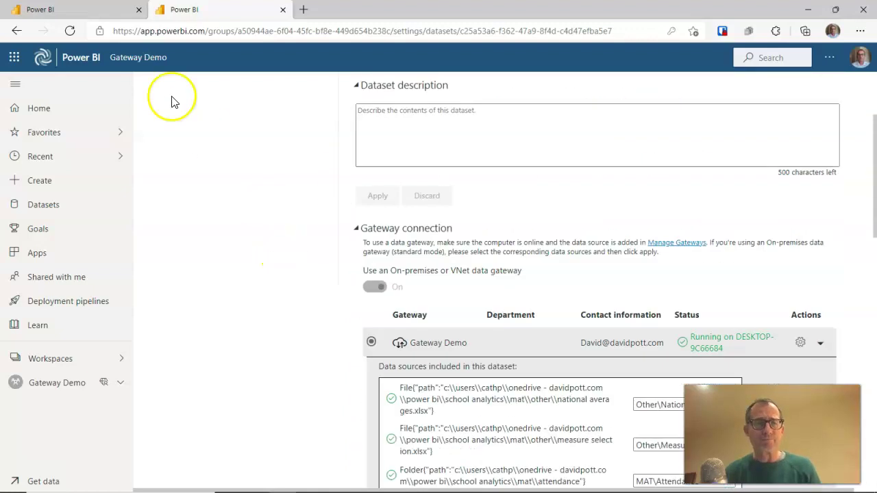
Return to the Gateway Demo workspace list and refresh the School Analytics dataset now
click(142, 58)
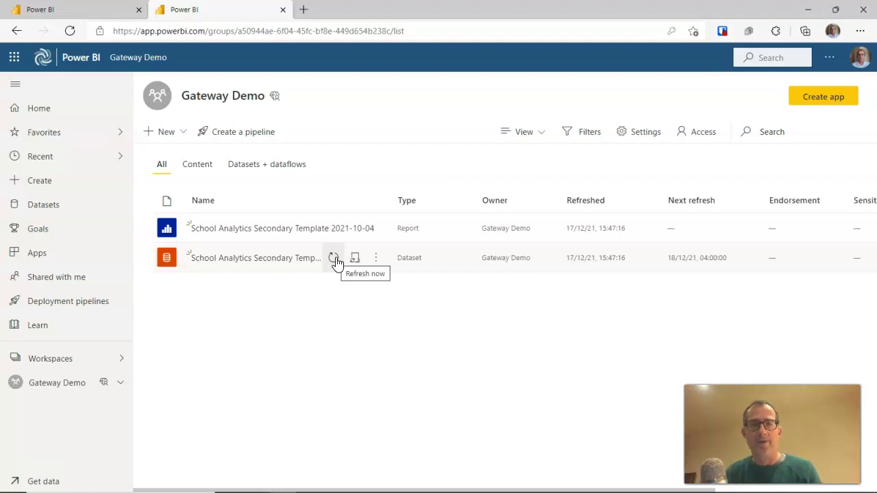
click(334, 258)
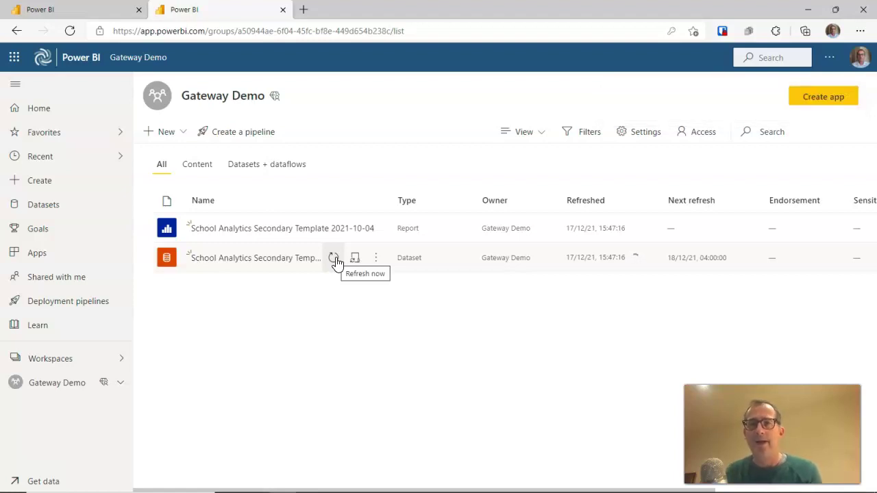
click(339, 262)
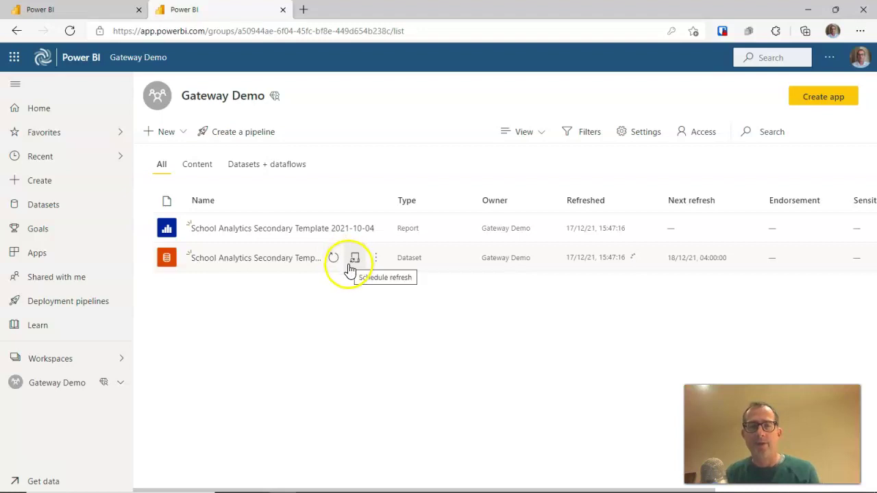
click(334, 260)
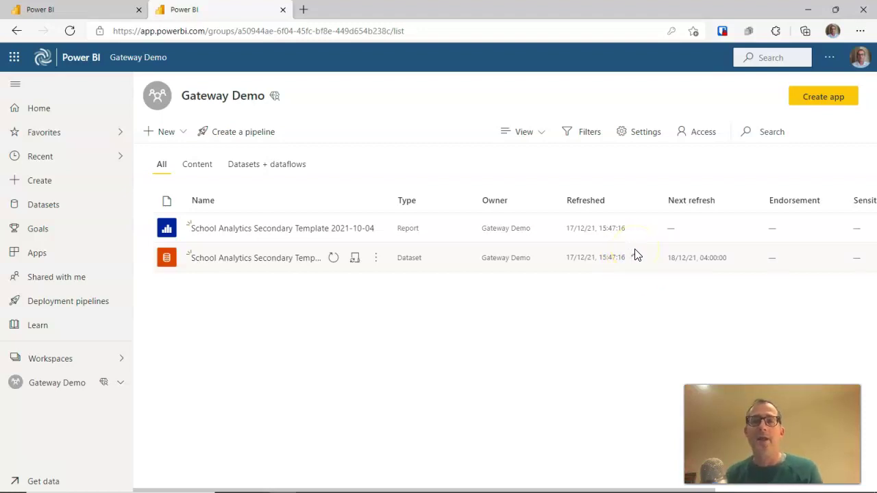
click(636, 257)
click(652, 301)
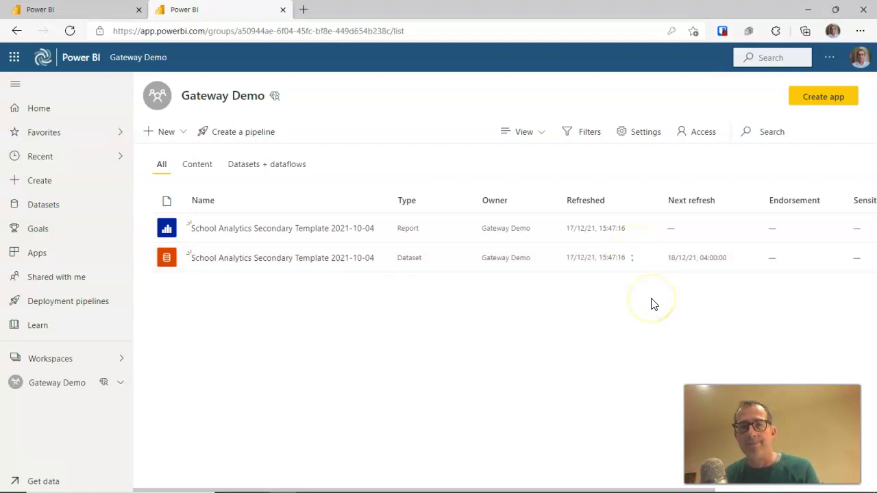